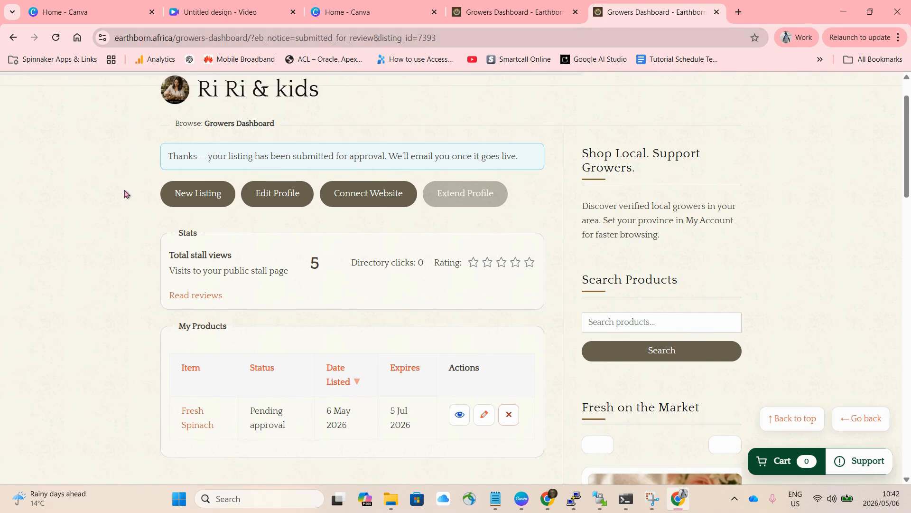
# - Go to the Growers Dashboard page and start a new produce listing
pyautogui.moveTo(313, 90)
pyautogui.moveTo(354, 85)
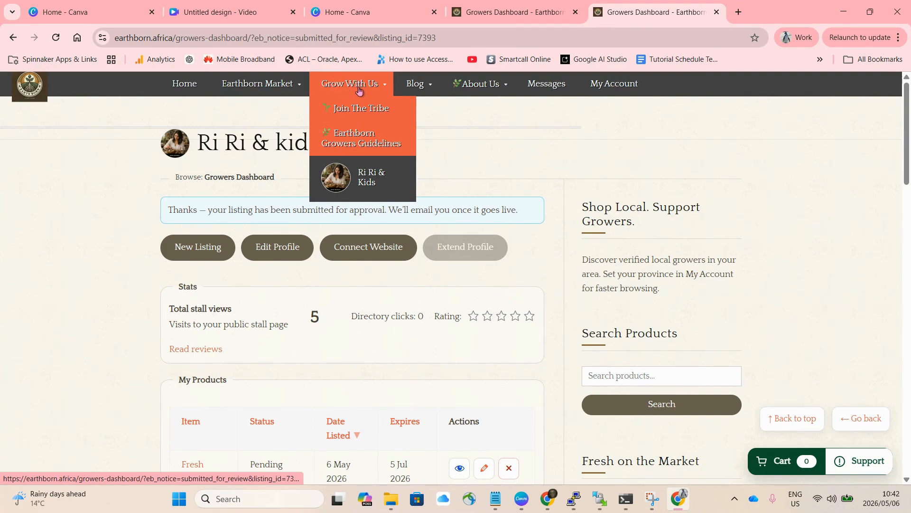
pyautogui.click(361, 182)
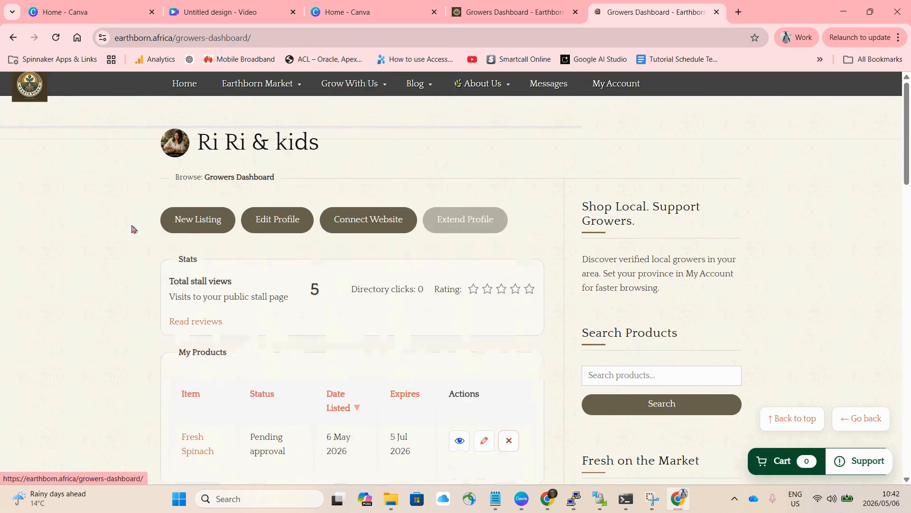
pyautogui.scroll(-3, 105, 318)
pyautogui.scroll(2, 105, 319)
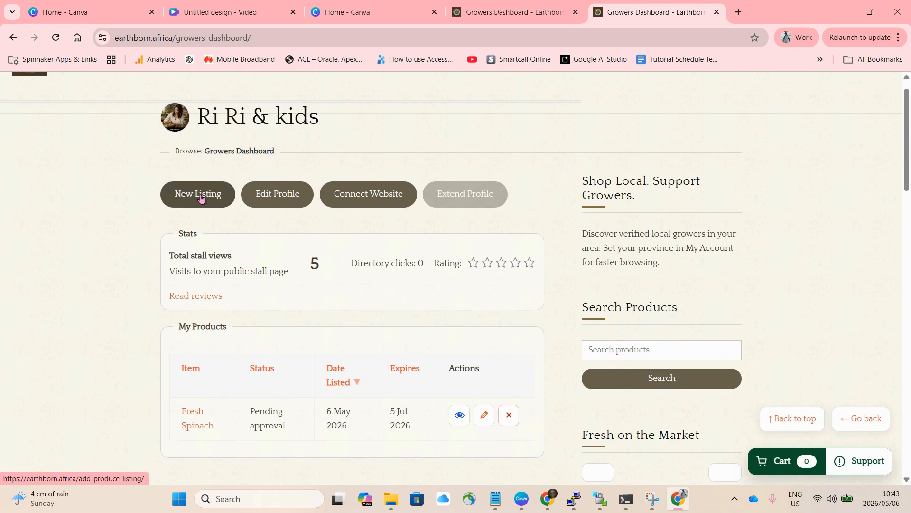
pyautogui.click(202, 199)
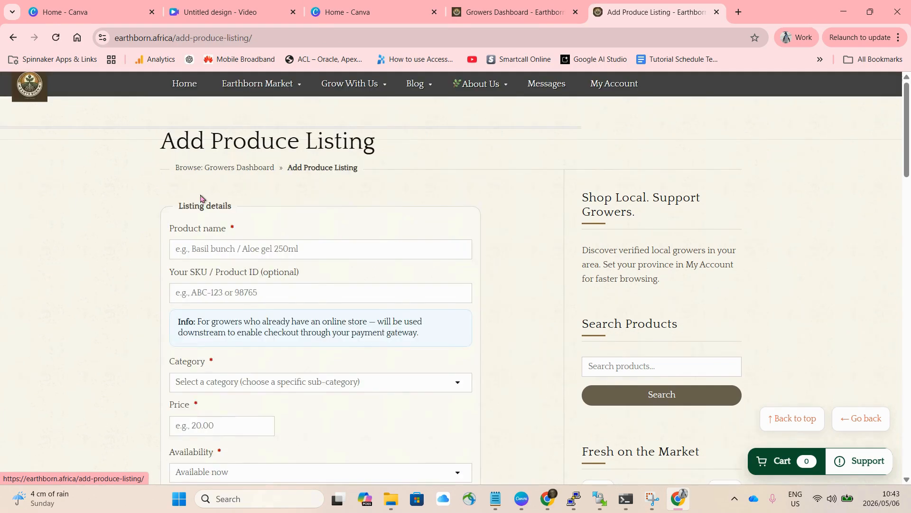
# - Enter Fresh Pumpkin as the product name of the new listing
pyautogui.click(222, 241)
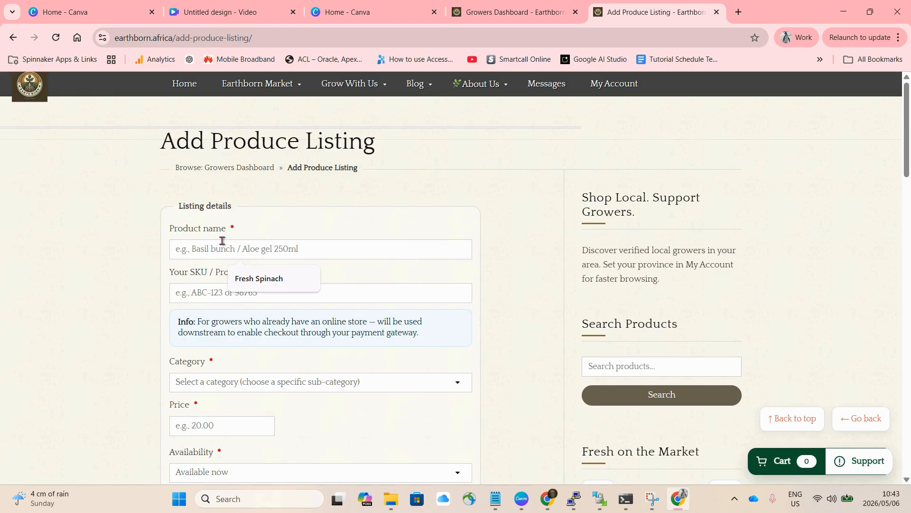
pyautogui.write('Fresh')
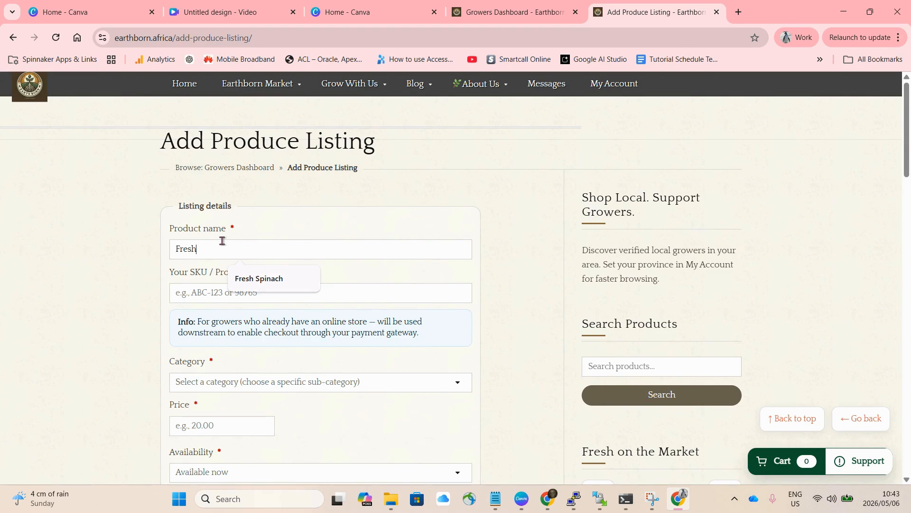
pyautogui.write(' Pumo')
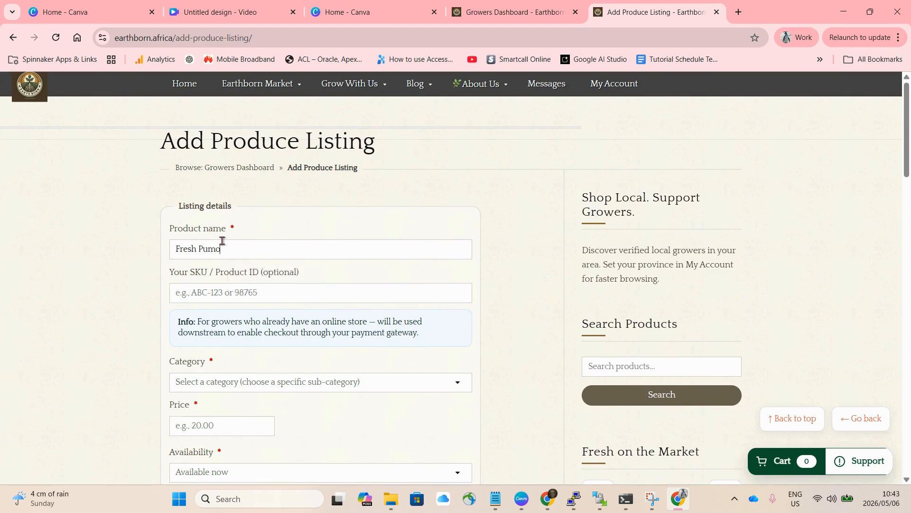
pyautogui.press('BackSpace')
pyautogui.write('pkin')
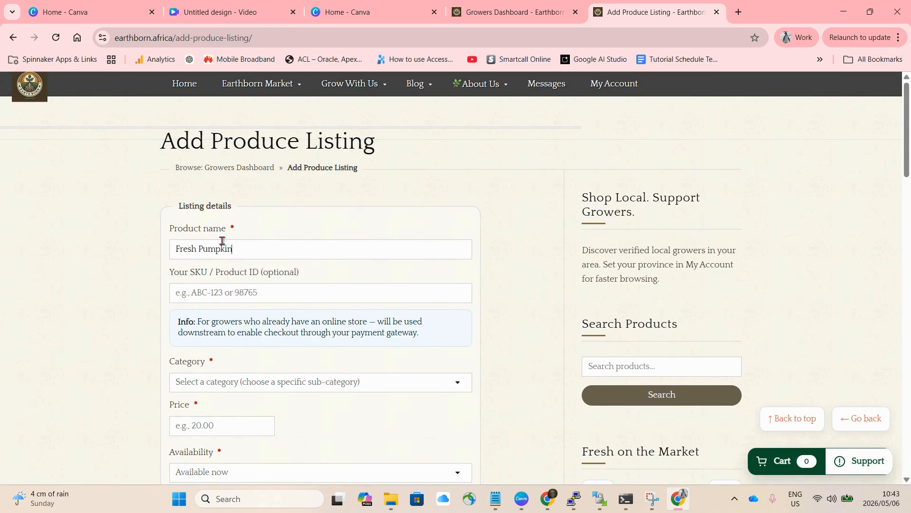
pyautogui.click(218, 292)
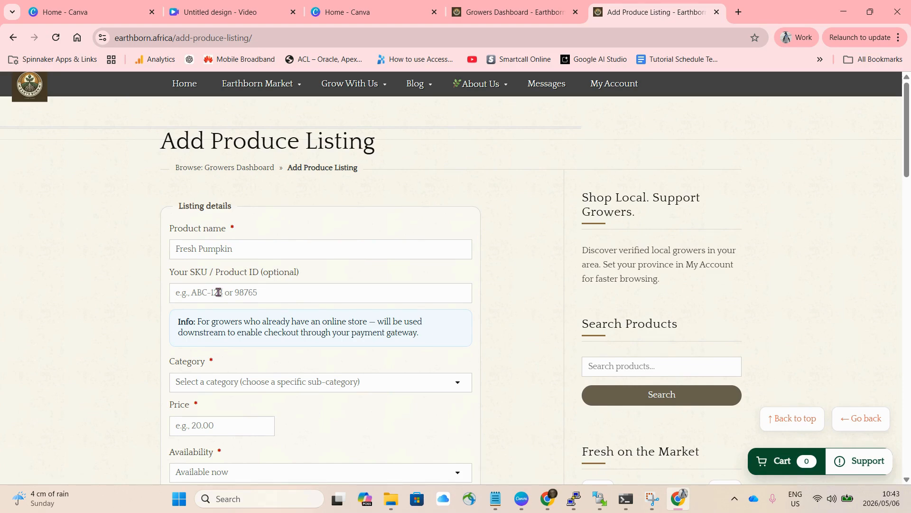
# - Set the listing's category to Vegetables under Fresh Fruit & Veg
pyautogui.scroll(-1, 217, 292)
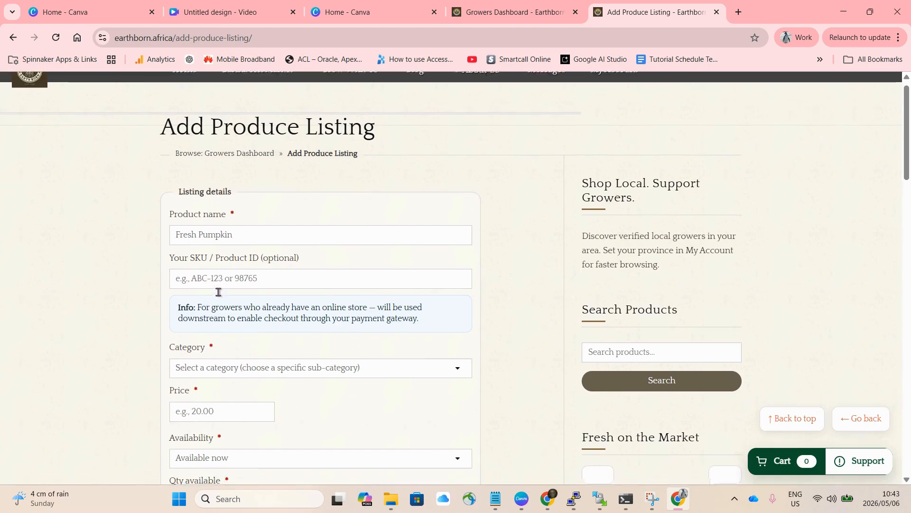
pyautogui.scroll(1, 219, 292)
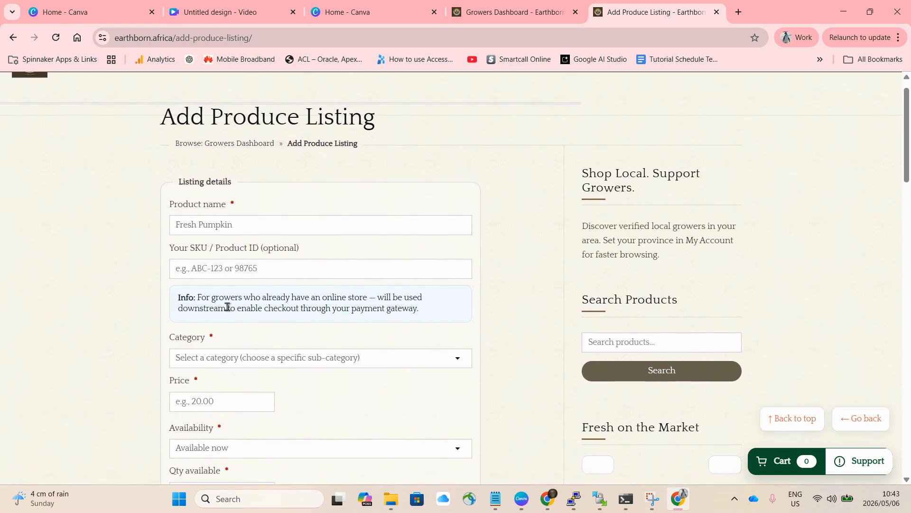
pyautogui.click(281, 357)
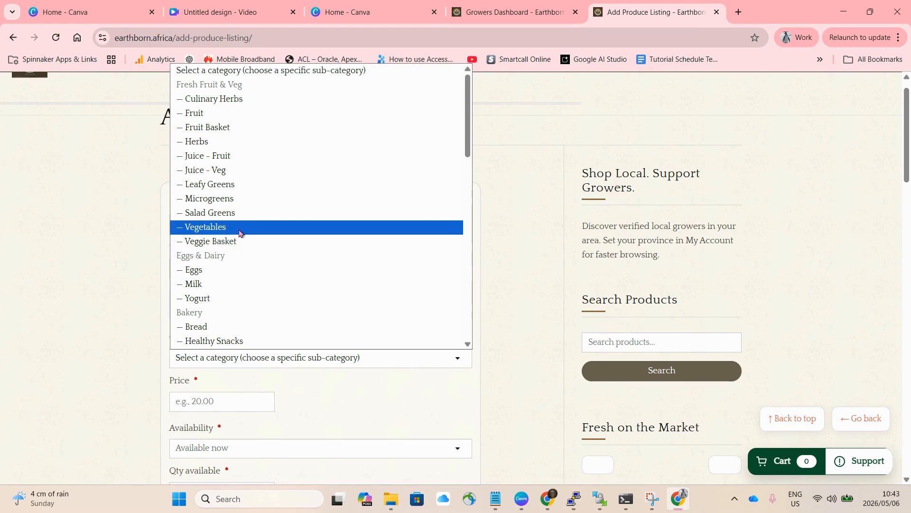
pyautogui.scroll(-10, 239, 233)
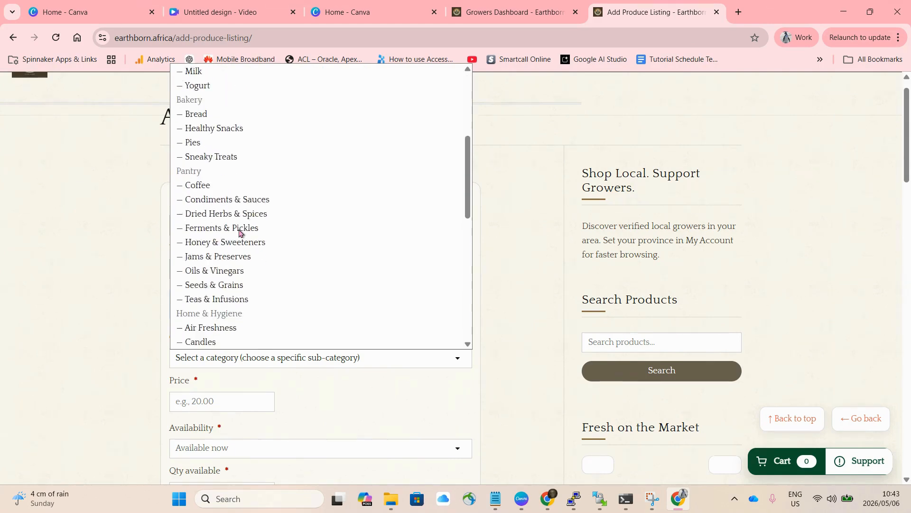
pyautogui.scroll(-4, 239, 232)
pyautogui.scroll(4, 239, 233)
pyautogui.scroll(7, 239, 233)
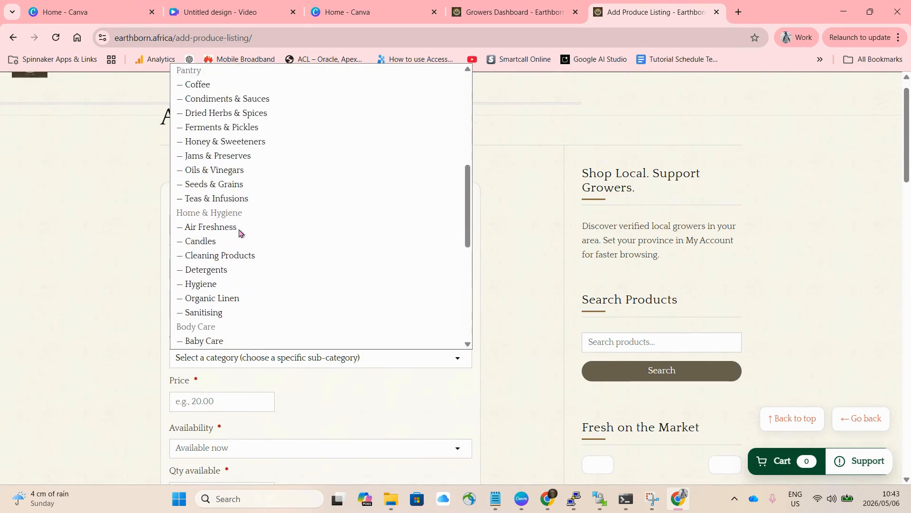
pyautogui.scroll(2, 239, 232)
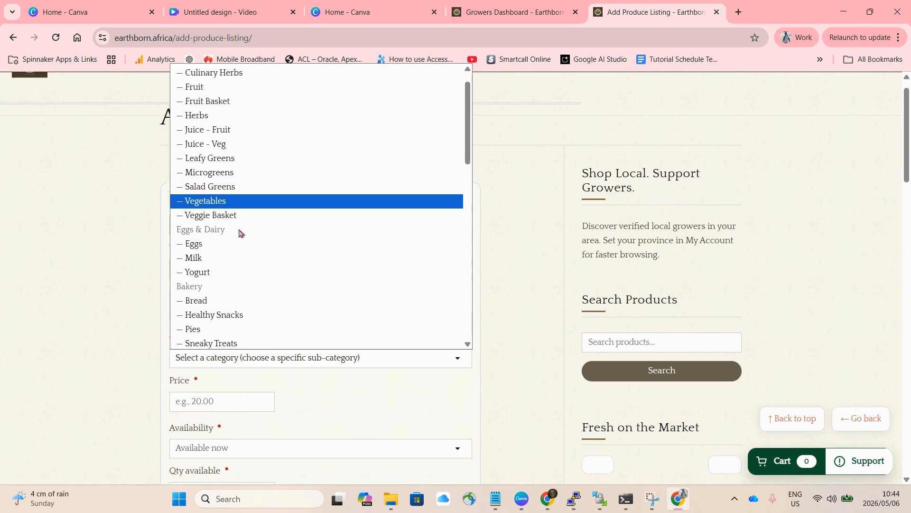
pyautogui.click(239, 202)
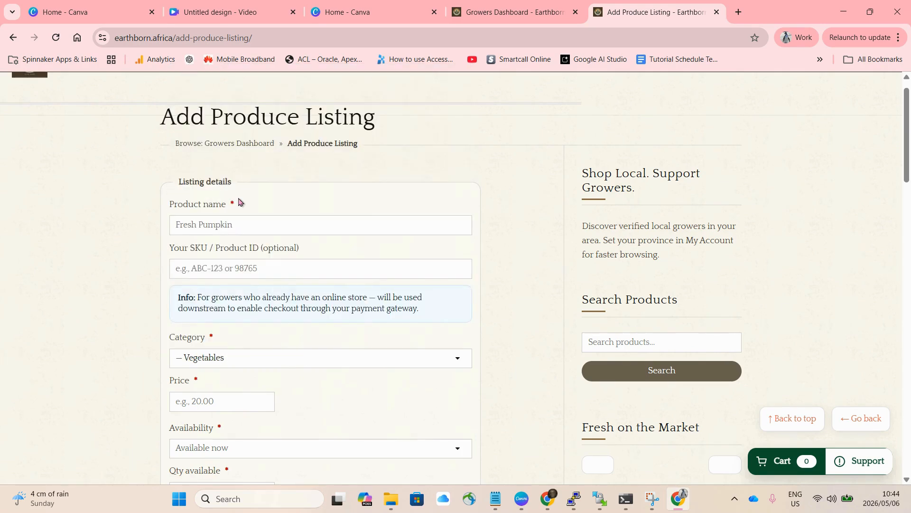
# - Set the product's price to 15.00
pyautogui.scroll(-2, 247, 331)
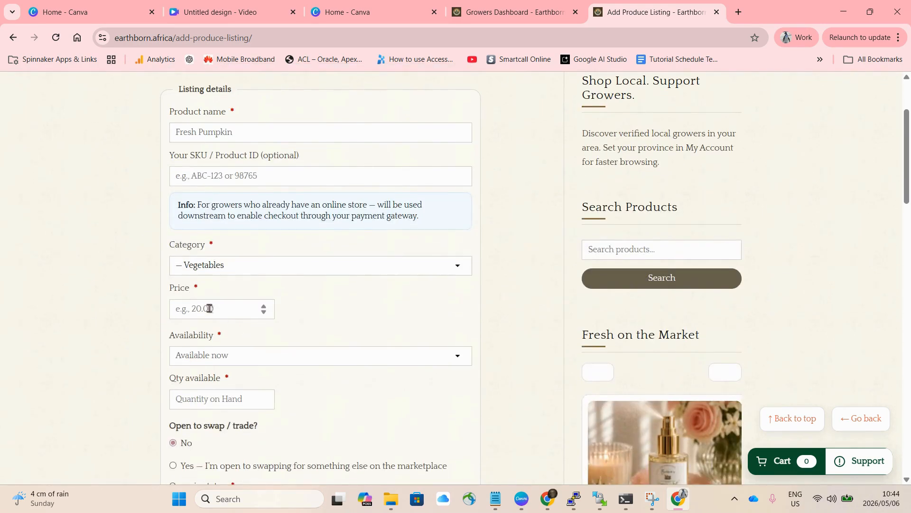
pyautogui.click(207, 308)
pyautogui.write('15')
pyautogui.write('.50')
pyautogui.press('BackSpace')
pyautogui.press('BackSpace')
pyautogui.press('BackSpace')
pyautogui.write('.00')
# - Choose Available now as the product's availability
pyautogui.click(252, 356)
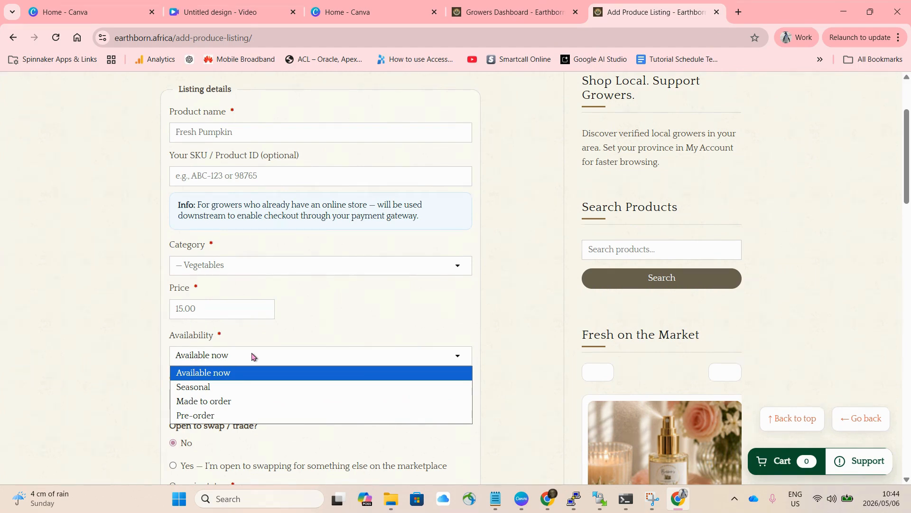
pyautogui.click(242, 379)
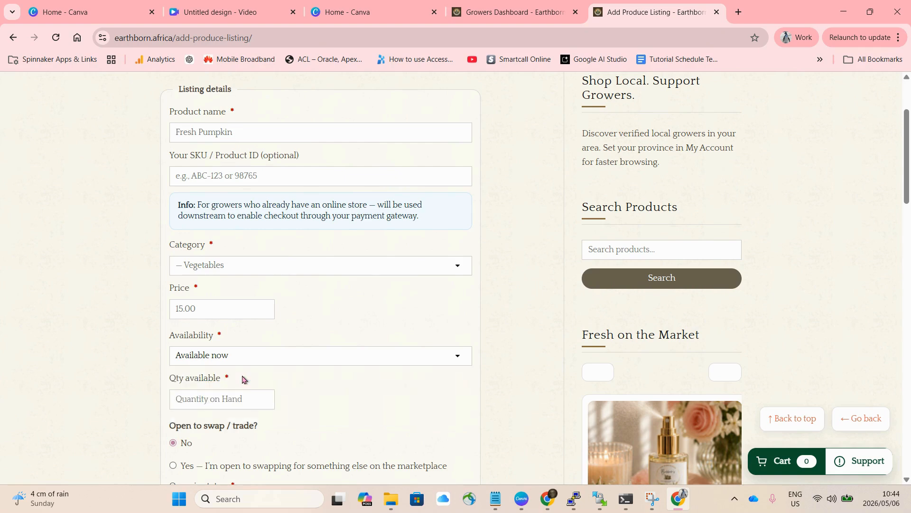
pyautogui.click(278, 363)
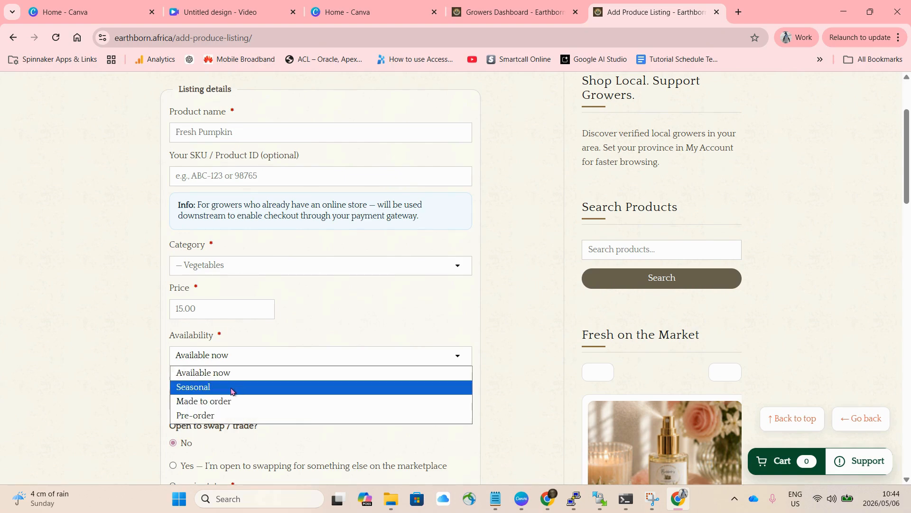
pyautogui.click(251, 373)
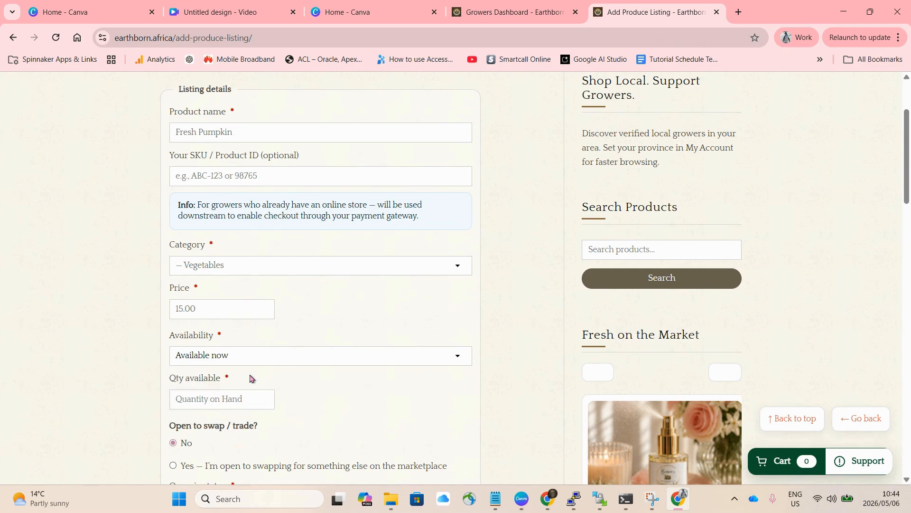
# - Enter 10 as the quantity available for the product
pyautogui.click(202, 402)
pyautogui.write('10')
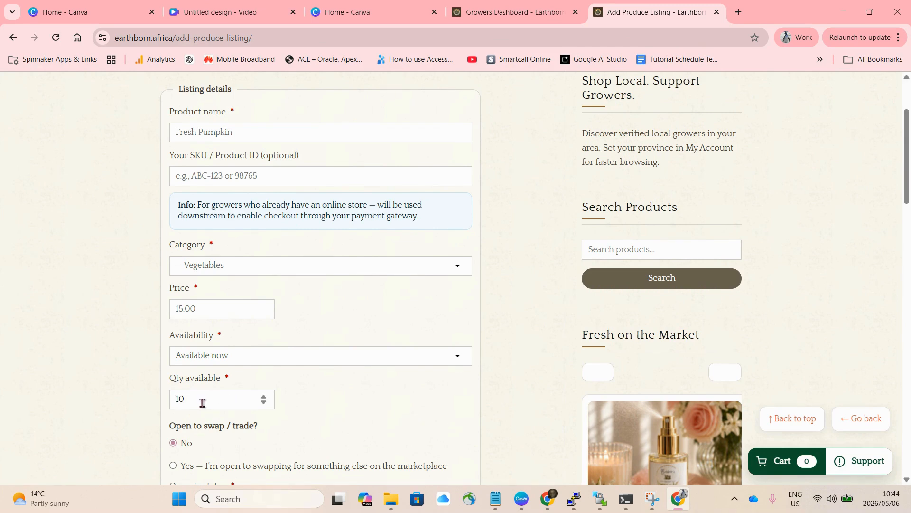
pyautogui.scroll(-2, 203, 403)
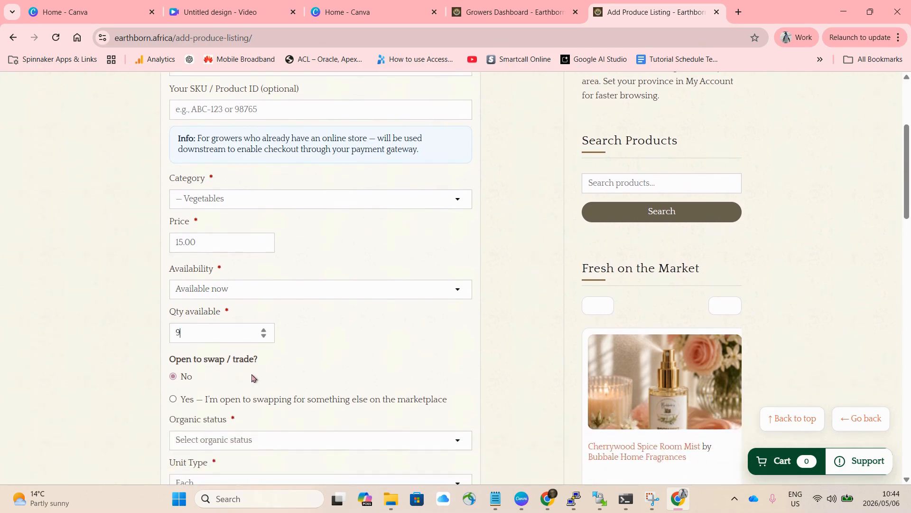
pyautogui.press('BackSpace')
pyautogui.write('10')
# - Set the organic status to Naturally grown (no sprays) and the unit type to Each
pyautogui.scroll(-1, 233, 384)
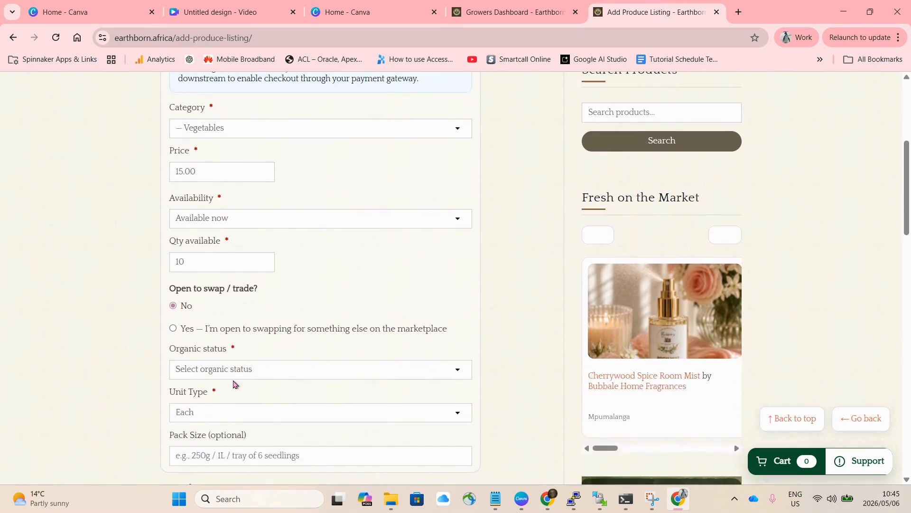
pyautogui.click(275, 378)
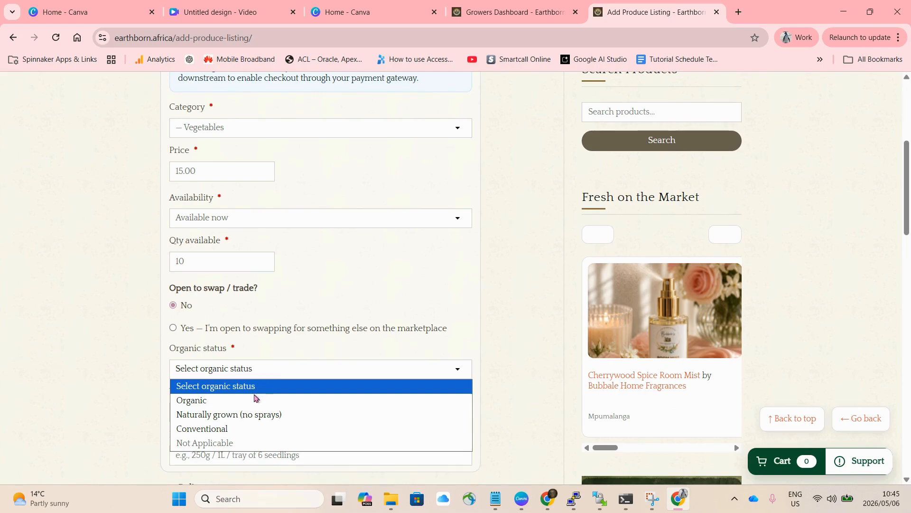
pyautogui.click(226, 416)
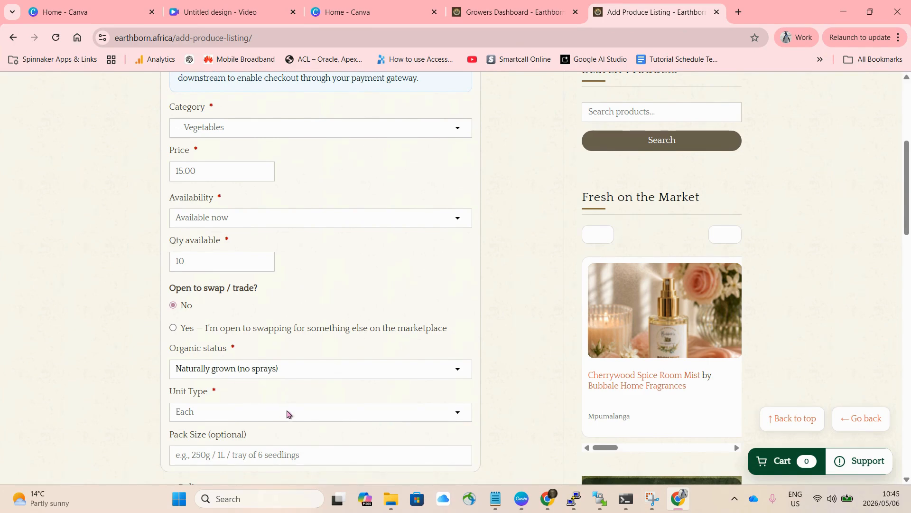
pyautogui.scroll(-1, 283, 411)
pyautogui.click(300, 385)
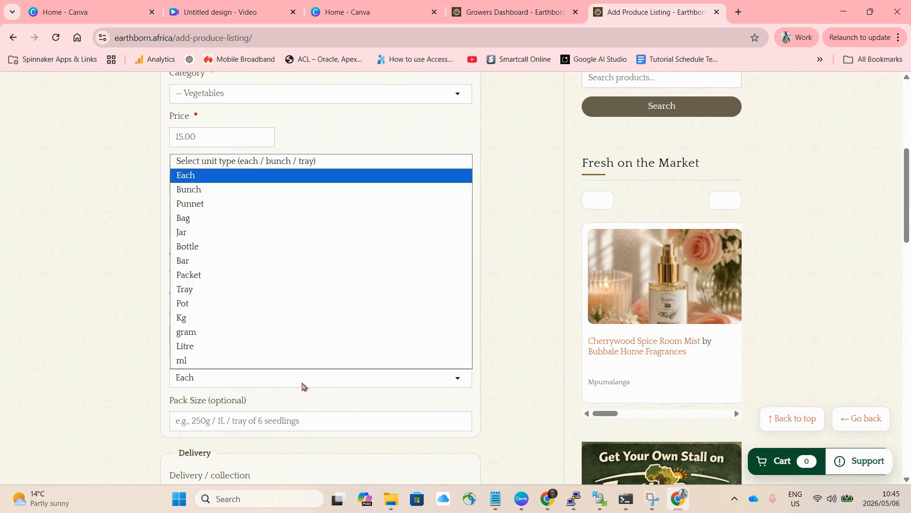
pyautogui.click(197, 175)
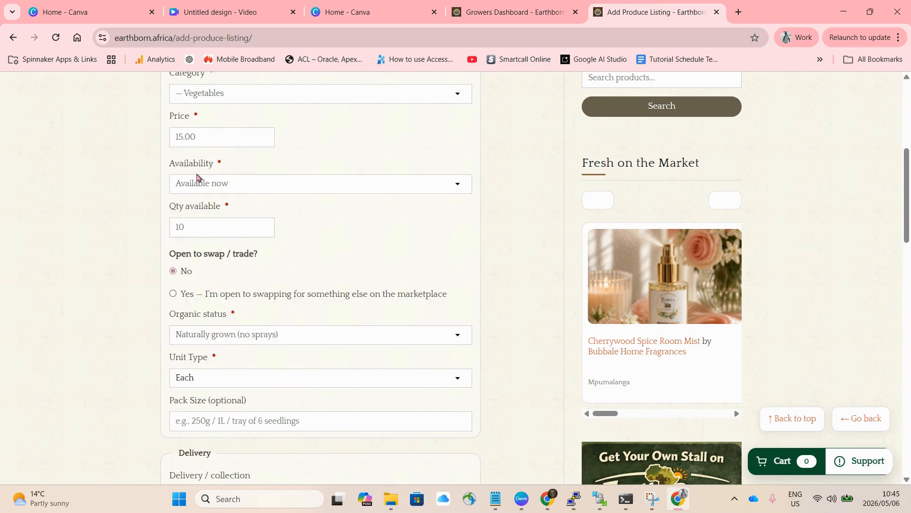
# - Change the unit type to ml and enter a pack size of 250ml
pyautogui.click(212, 422)
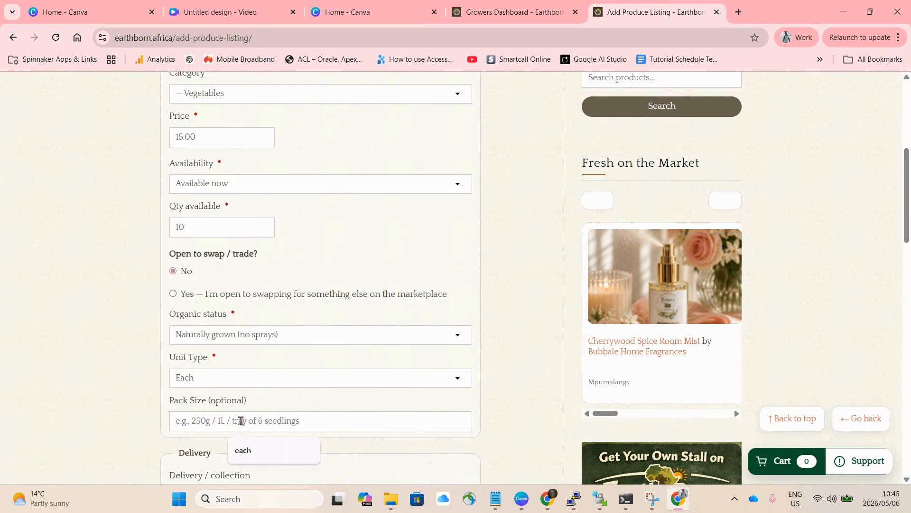
pyautogui.click(261, 383)
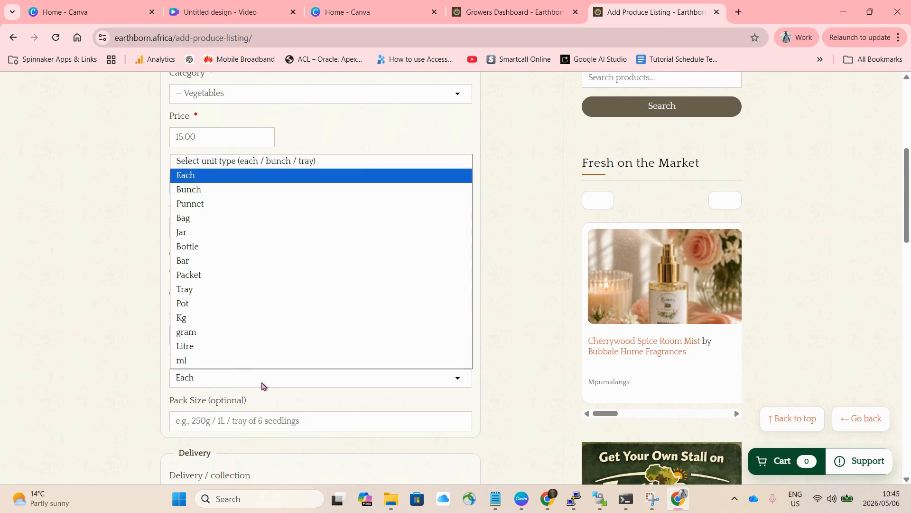
pyautogui.click(188, 359)
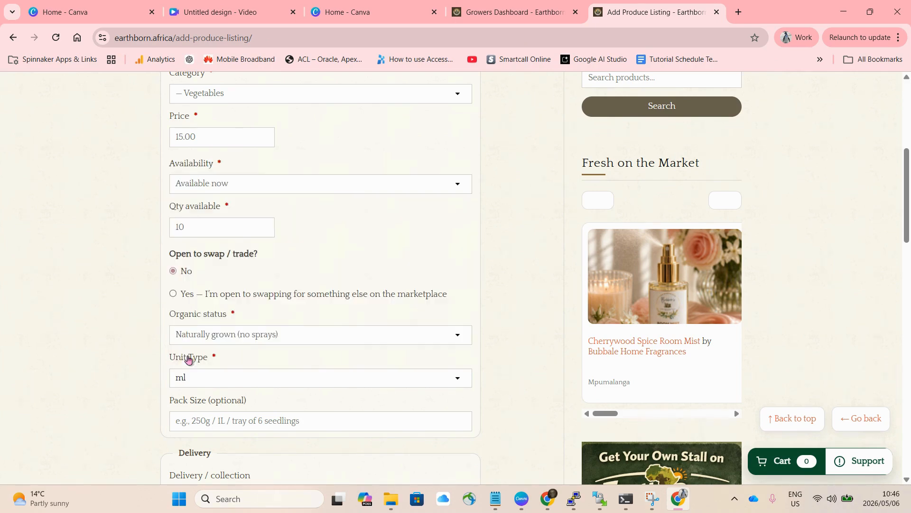
pyautogui.click(202, 426)
pyautogui.write('2')
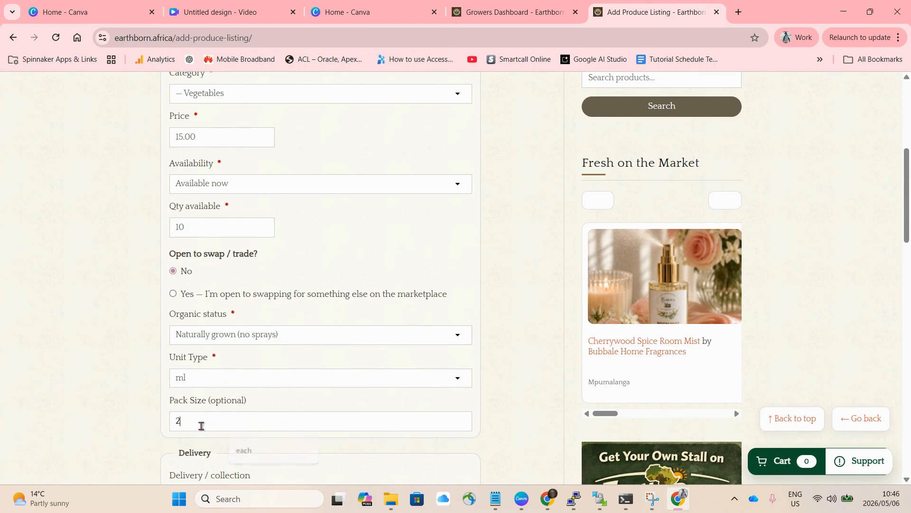
pyautogui.write('50ml')
# - Change the unit type to Bunch and clear the pack size
pyautogui.click(236, 379)
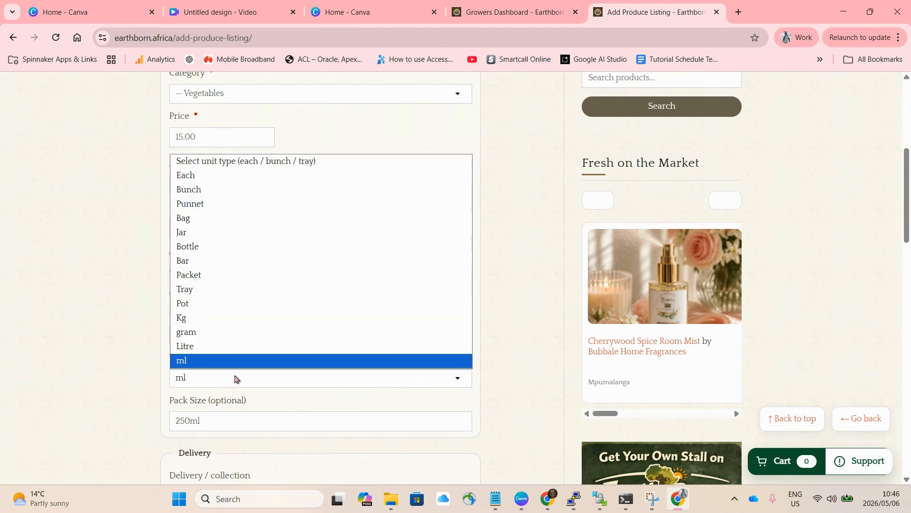
pyautogui.click(221, 191)
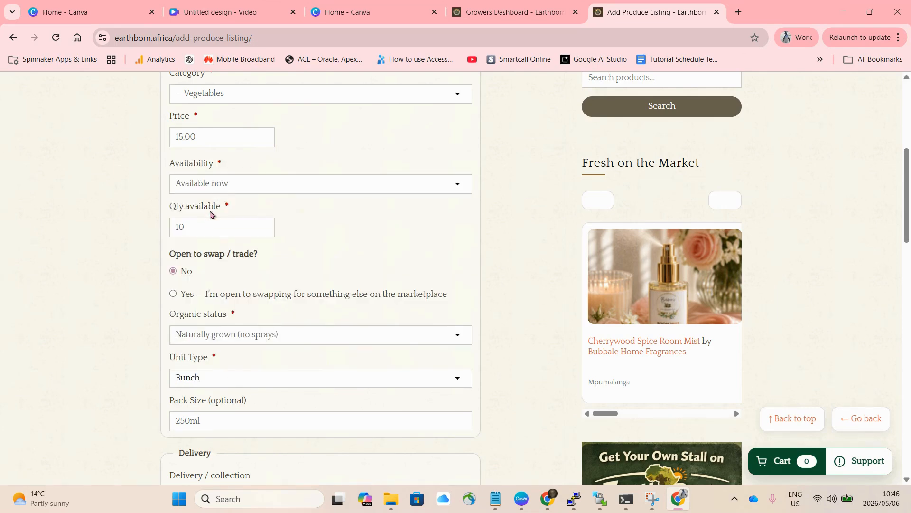
pyautogui.doubleClick(232, 420)
pyautogui.press('BackSpace')
pyautogui.scroll(-7, 233, 421)
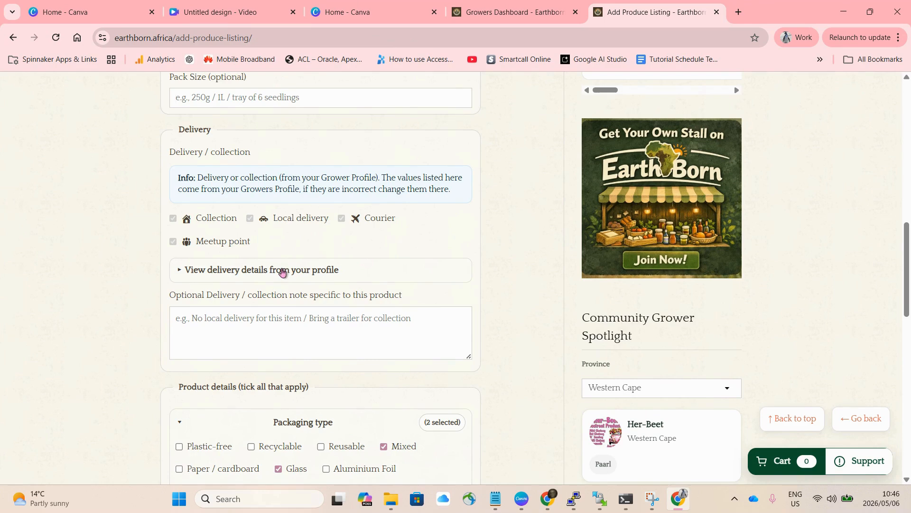
# - Examine the delivery details taken from the grower profile and the optional delivery / collection note field
pyautogui.click(282, 272)
pyautogui.scroll(-3, 282, 271)
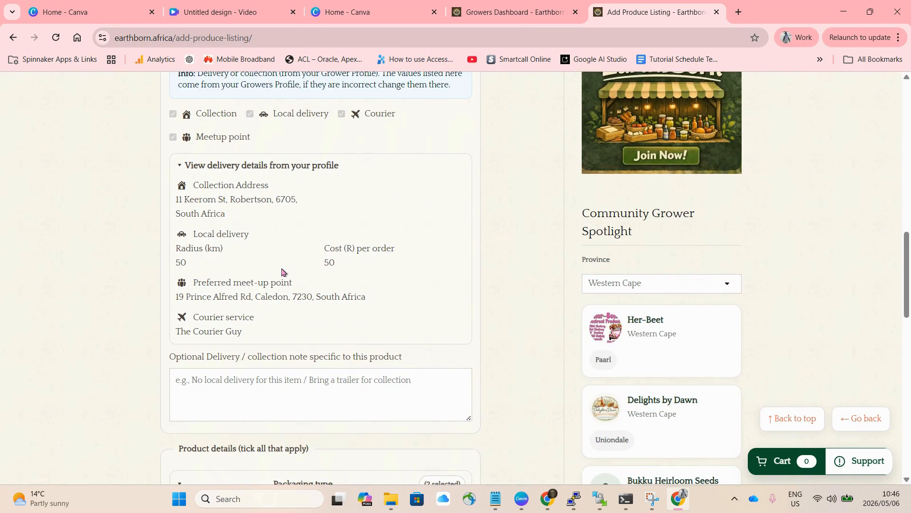
pyautogui.scroll(-2, 282, 272)
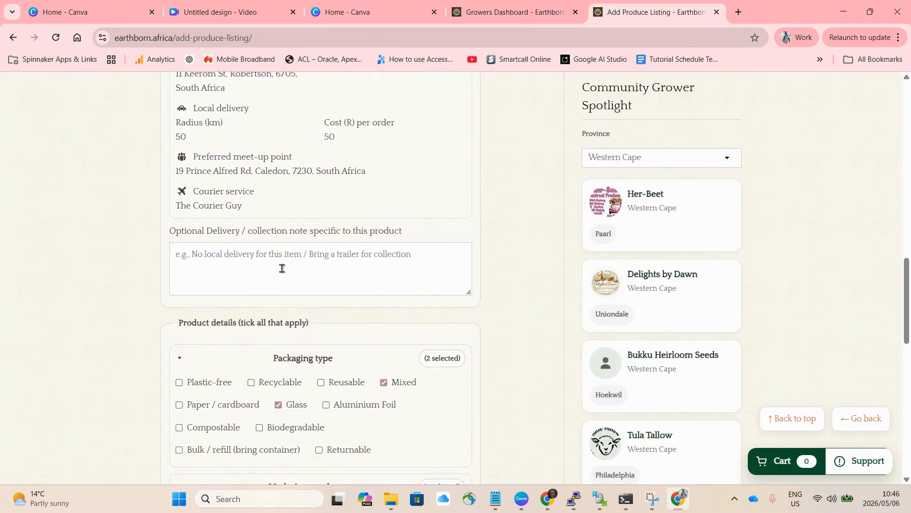
pyautogui.click(233, 257)
# - Set the packaging type to Paper / cardboard only, clearing Glass and Mixed
pyautogui.scroll(-1, 265, 319)
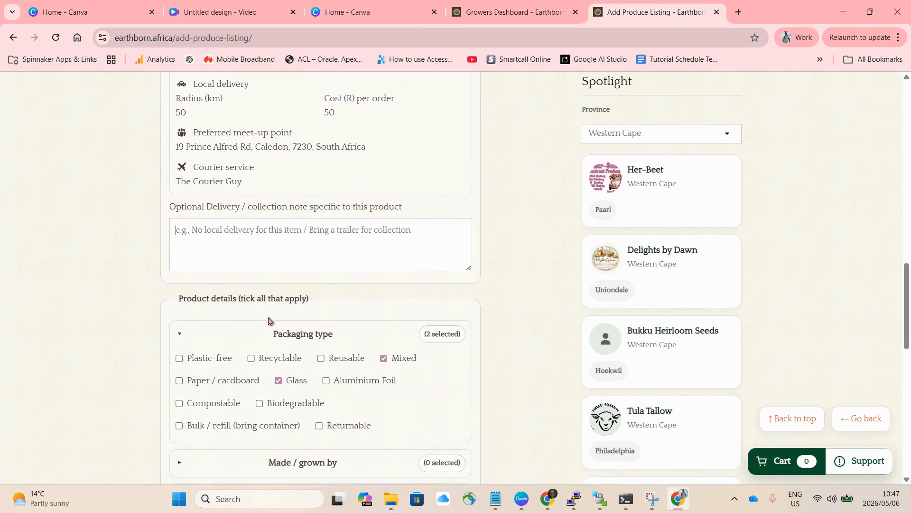
pyautogui.click(278, 381)
pyautogui.click(383, 359)
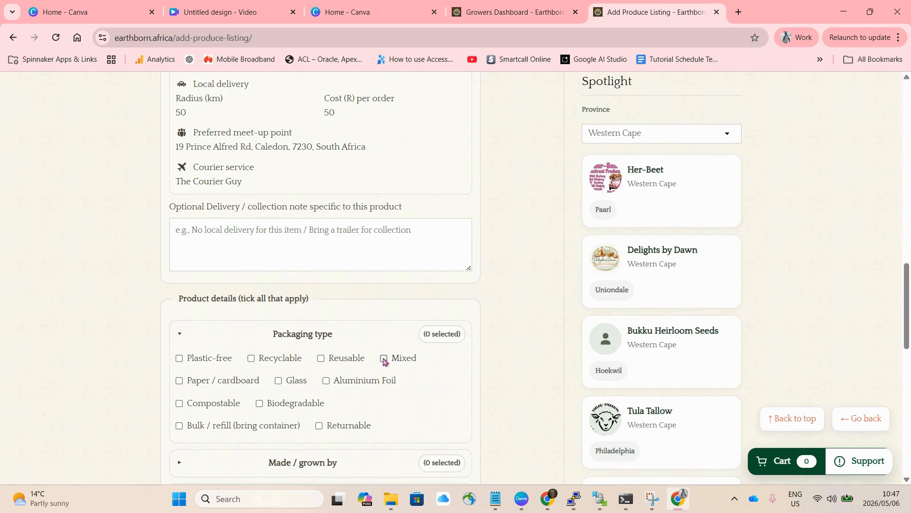
pyautogui.click(183, 384)
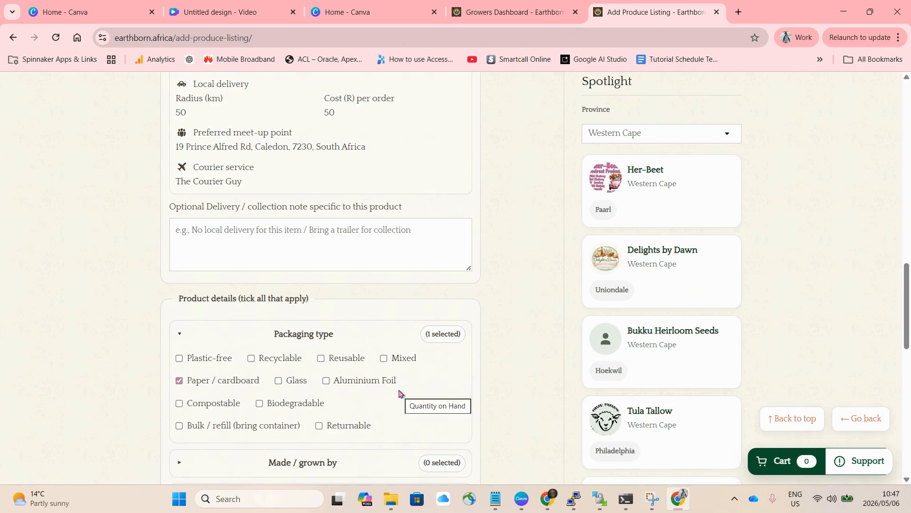
# - Mark the product as Home Grown under Made / grown by
pyautogui.scroll(-1, 399, 387)
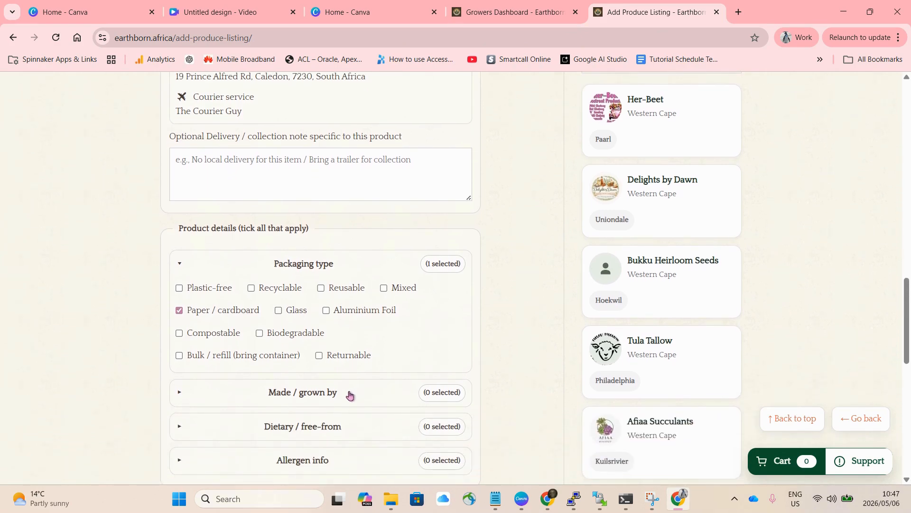
pyautogui.click(349, 395)
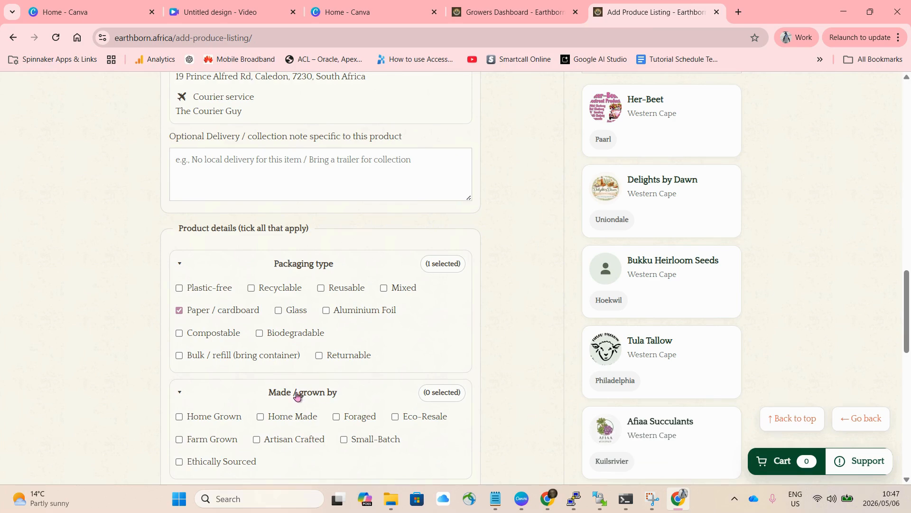
pyautogui.click(180, 417)
# - Expand the Dietary / free-from options and mark the product as Raw
pyautogui.scroll(-1, 341, 447)
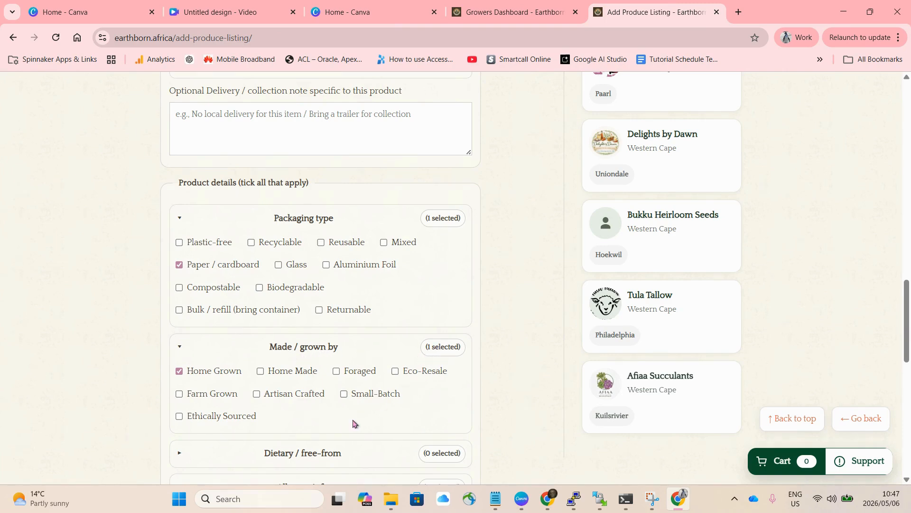
pyautogui.scroll(-2, 353, 423)
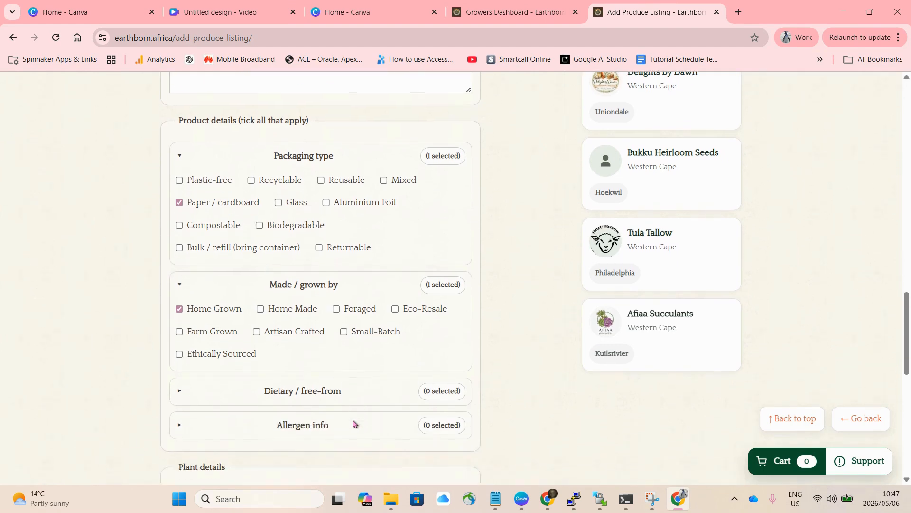
pyautogui.click(325, 376)
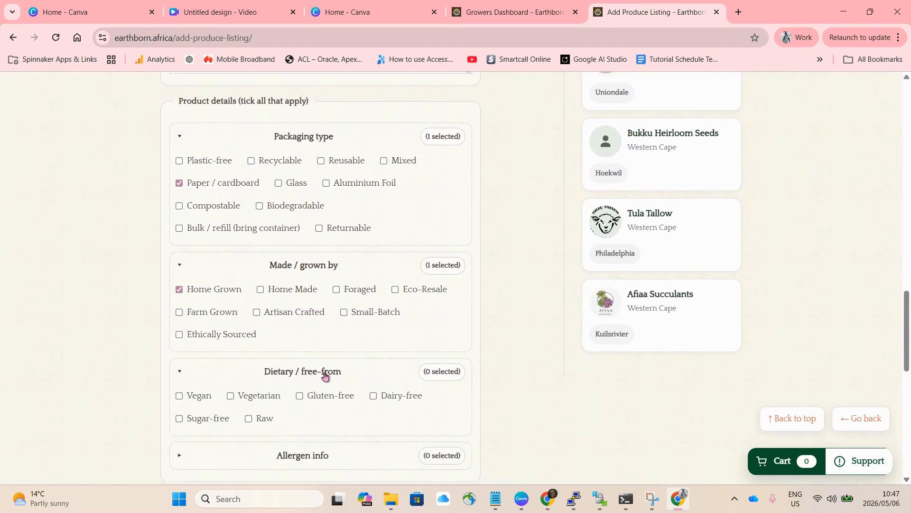
pyautogui.scroll(-1, 325, 375)
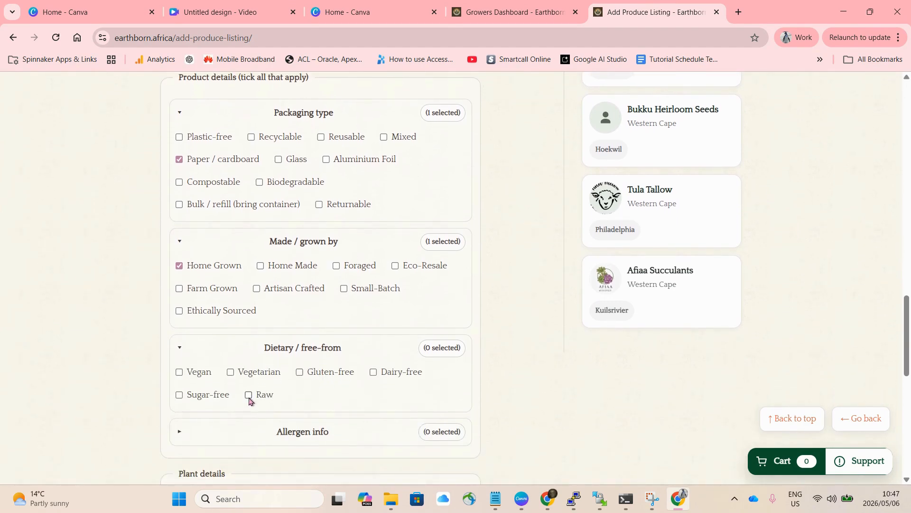
pyautogui.click(249, 397)
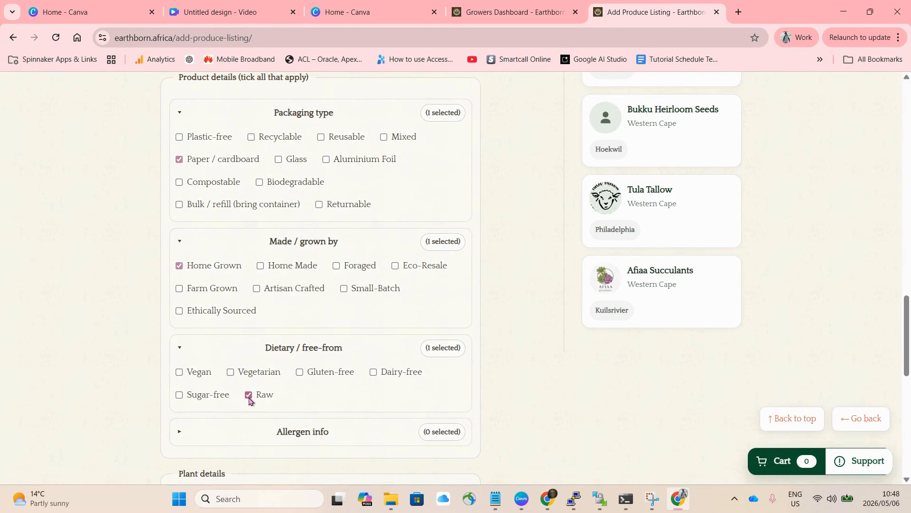
# - Expand the allergen info and select None declared
pyautogui.scroll(-1, 249, 401)
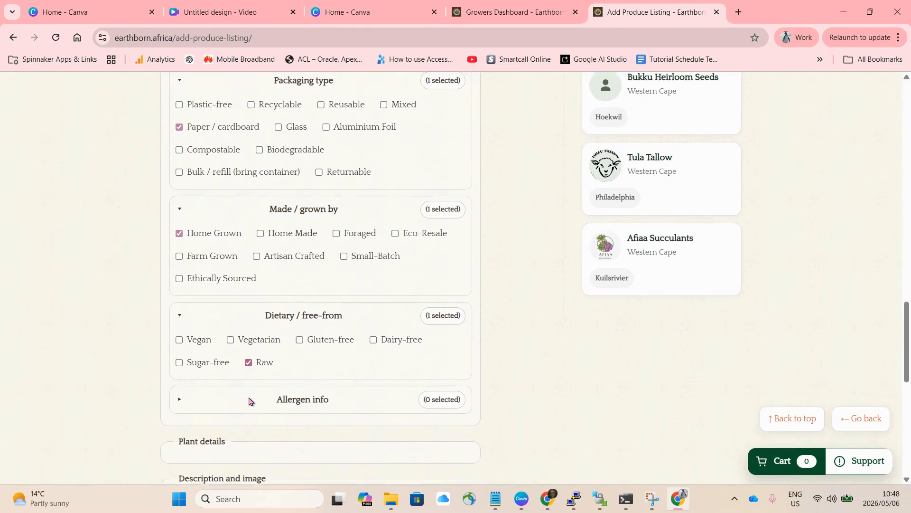
pyautogui.click(303, 386)
pyautogui.click(180, 432)
# - Enter "Fresh pumpkin" as the product description
pyautogui.scroll(-2, 304, 409)
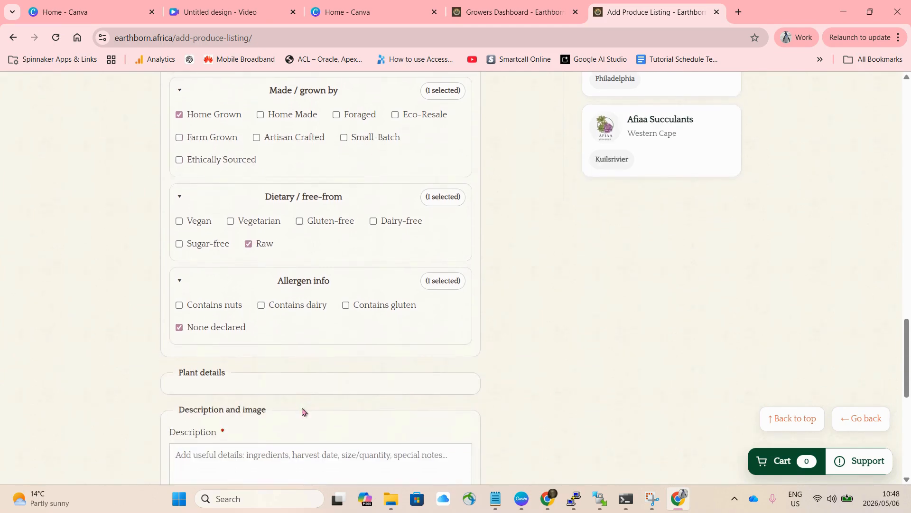
pyautogui.scroll(-2, 264, 388)
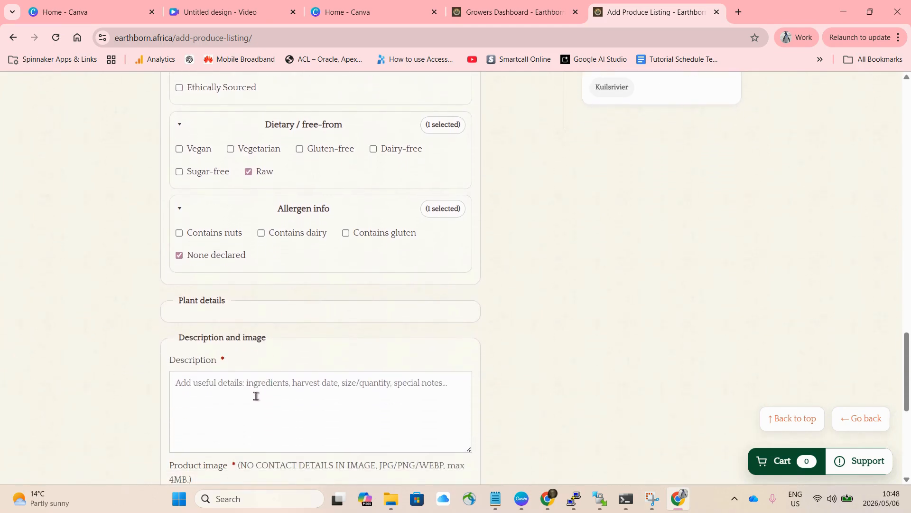
pyautogui.write('Fresh')
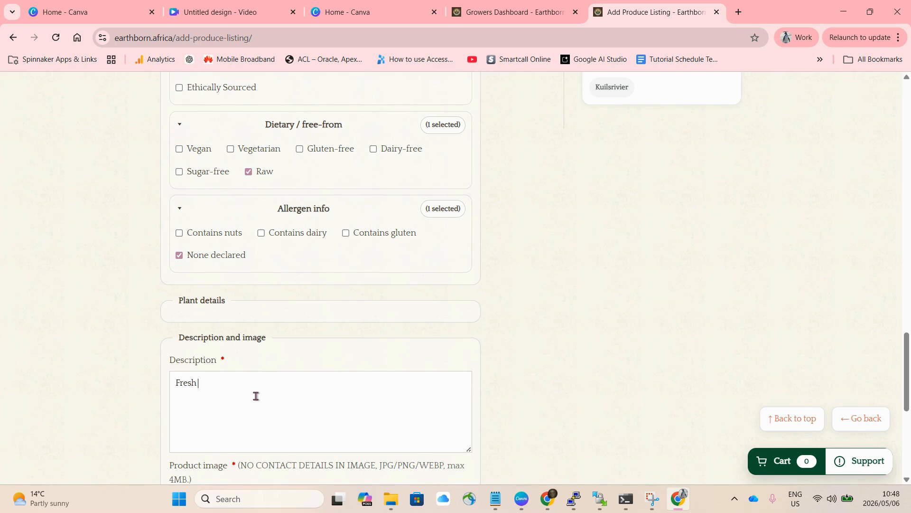
pyautogui.write('pumpkin')
pyautogui.scroll(-2, 256, 396)
pyautogui.click(189, 402)
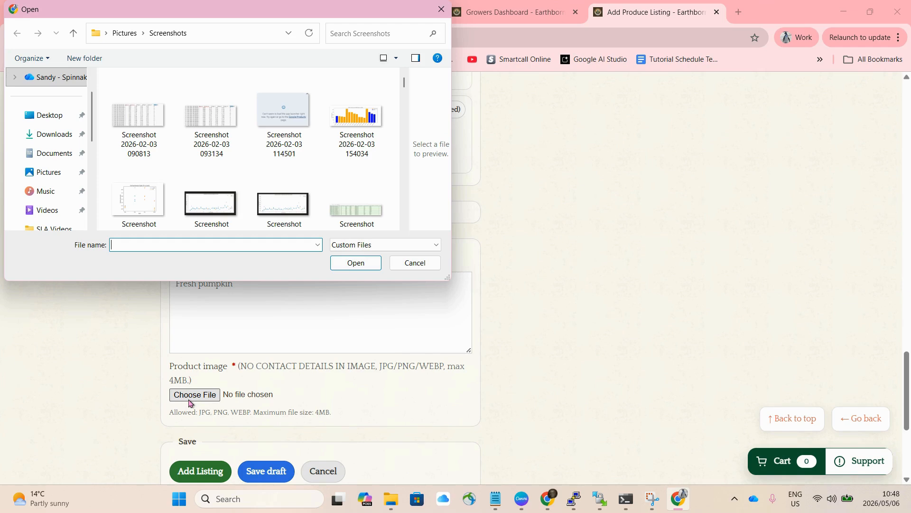
pyautogui.scroll(-1, 329, 207)
pyautogui.scroll(-3, 329, 207)
pyautogui.scroll(-3, 329, 208)
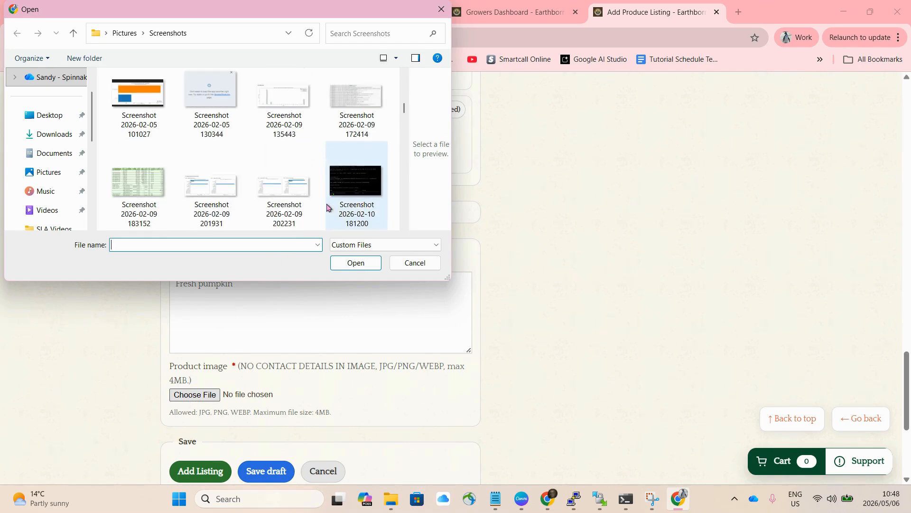
pyautogui.scroll(-3, 329, 207)
pyautogui.scroll(-8, 329, 208)
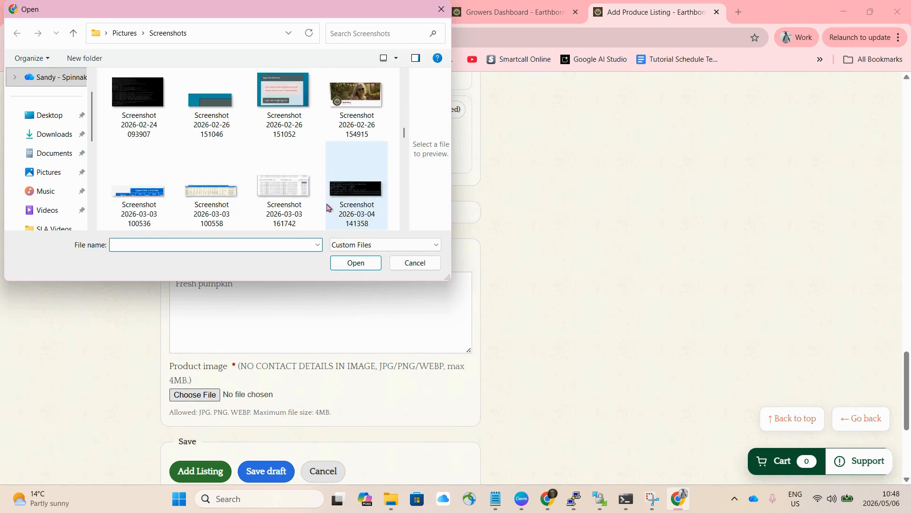
pyautogui.scroll(-5, 329, 208)
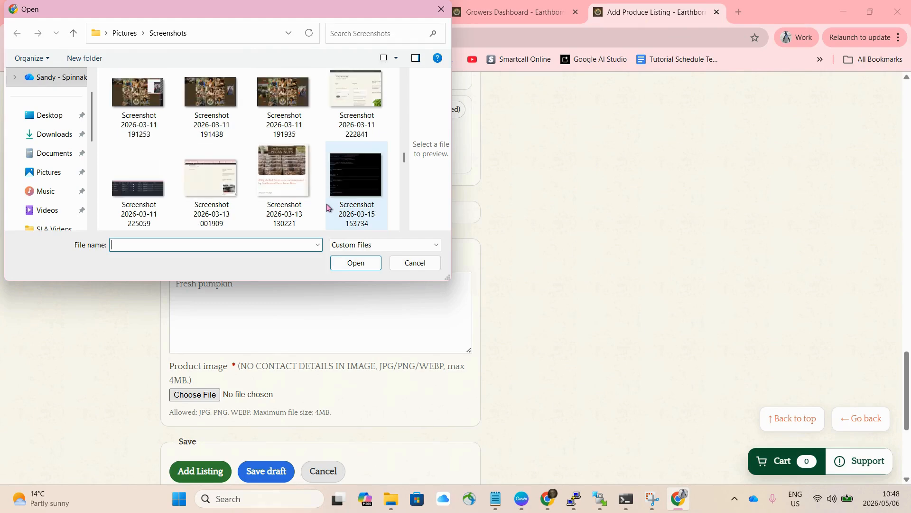
pyautogui.scroll(3, 334, 166)
pyautogui.click(357, 95)
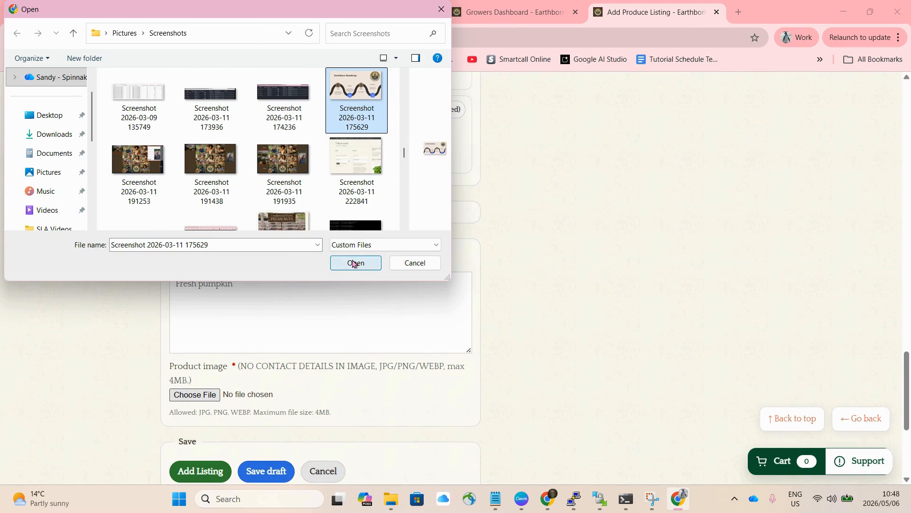
pyautogui.click(354, 262)
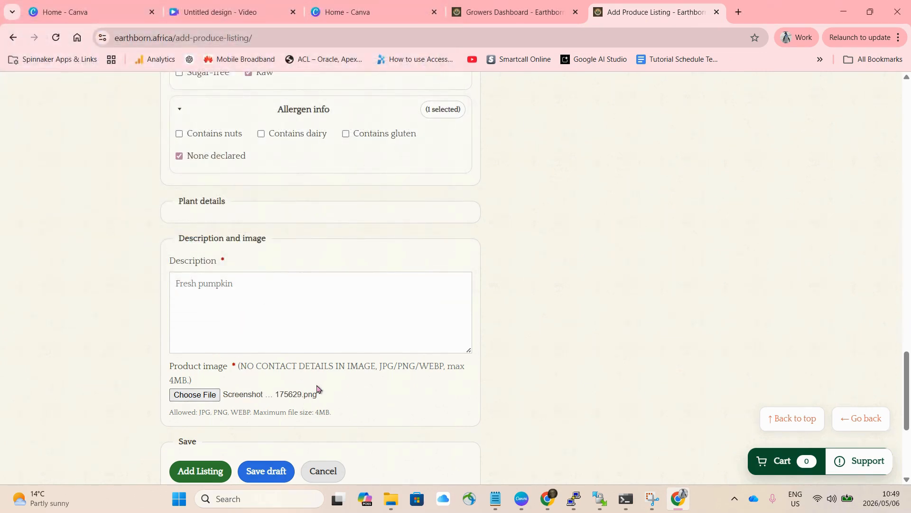
# - Deselect Home Grown under Made / grown by and try to submit the listing without it
pyautogui.scroll(-1, 317, 389)
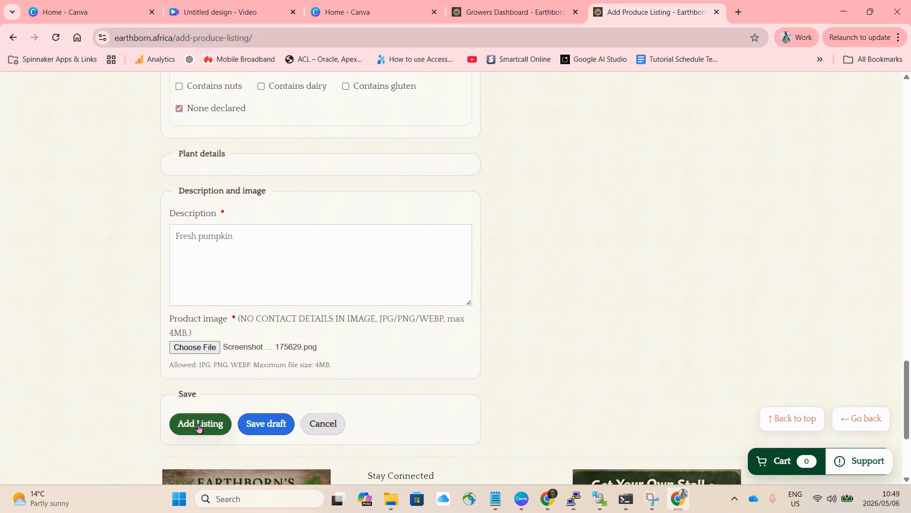
pyautogui.scroll(1, 276, 229)
pyautogui.scroll(2, 276, 229)
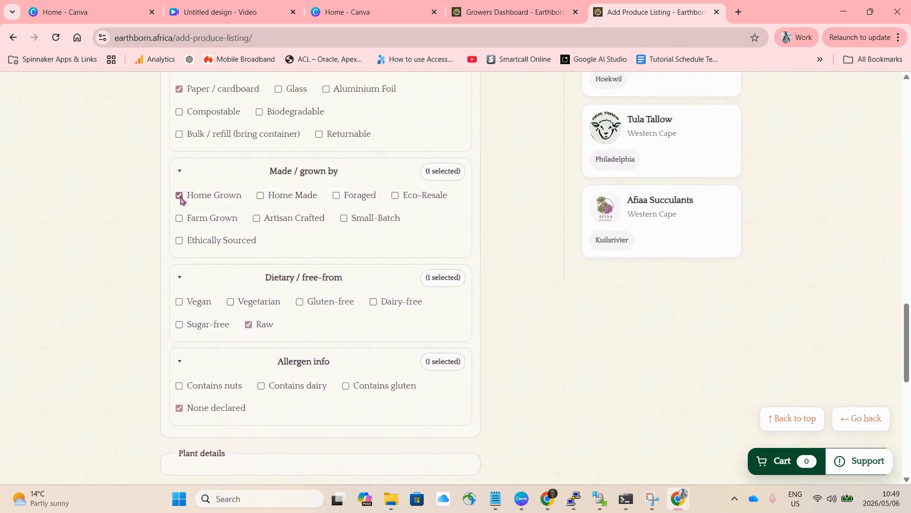
pyautogui.click(180, 200)
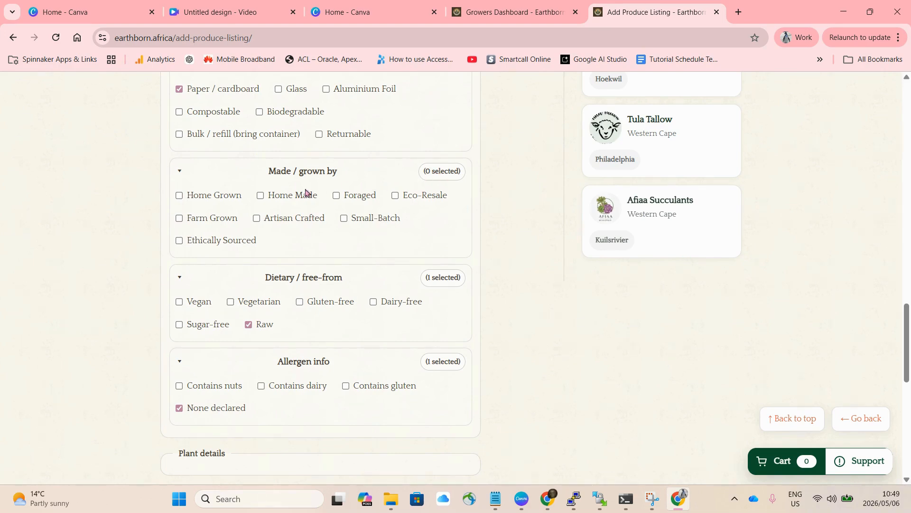
pyautogui.scroll(-5, 287, 346)
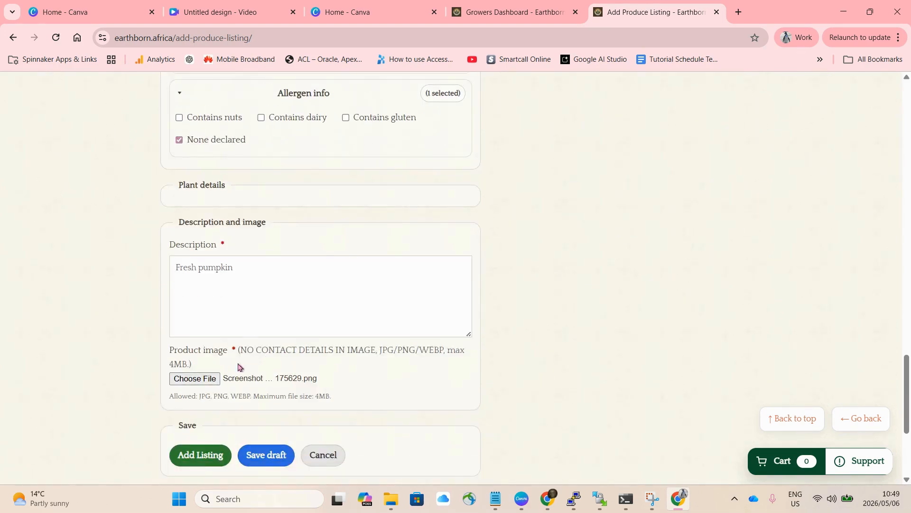
pyautogui.click(198, 456)
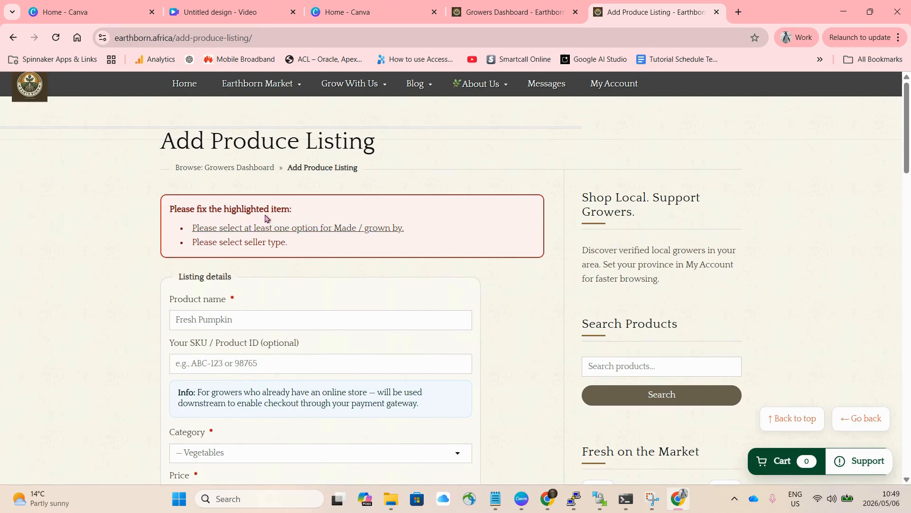
# - Go to the Made / grown by item flagged in the error list, select Home Grown again and try to submit the listing
pyautogui.click(314, 233)
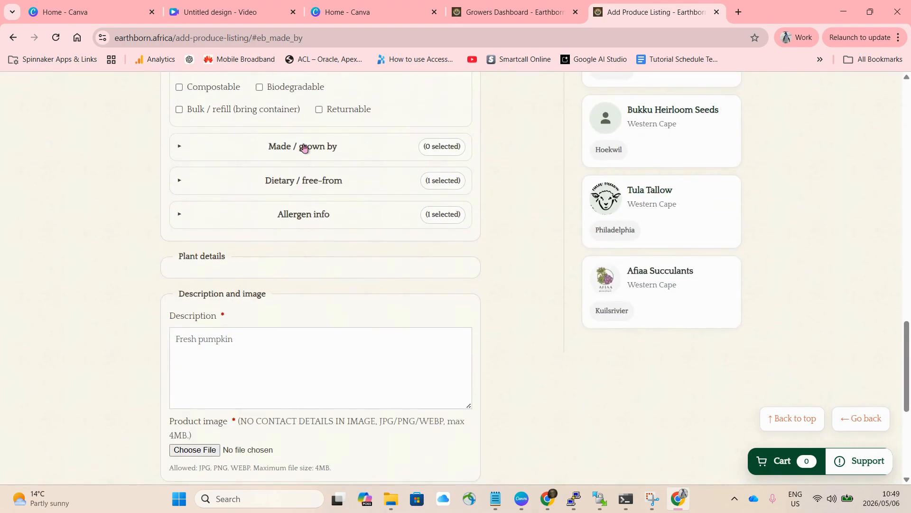
pyautogui.click(305, 148)
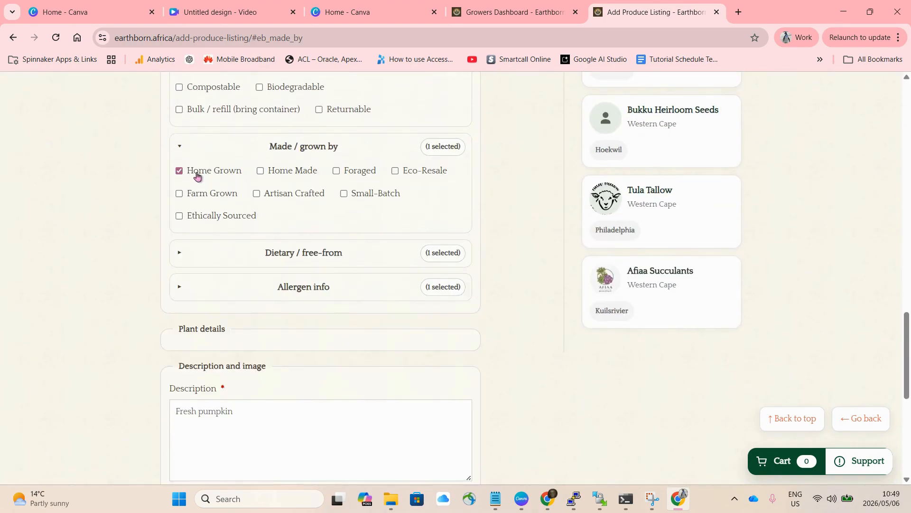
pyautogui.scroll(-4, 198, 179)
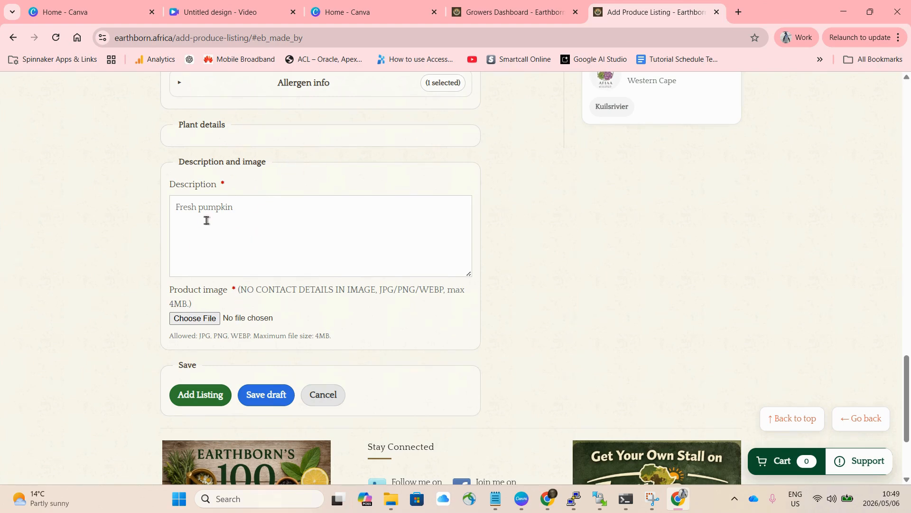
pyautogui.scroll(1, 249, 203)
pyautogui.scroll(-1, 249, 203)
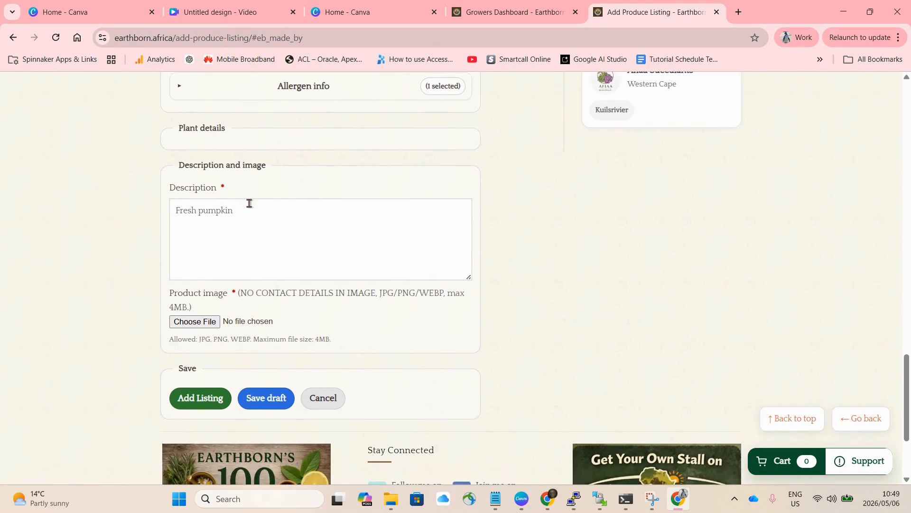
pyautogui.click(200, 398)
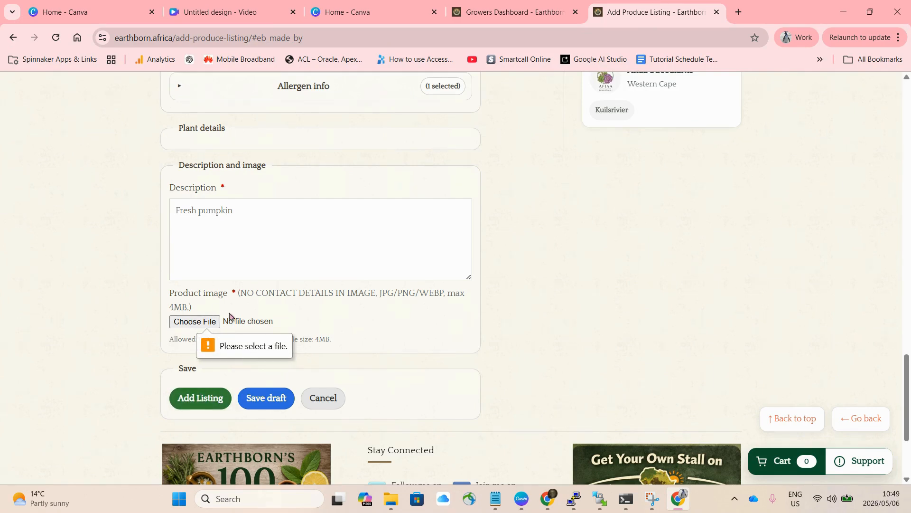
pyautogui.click(200, 323)
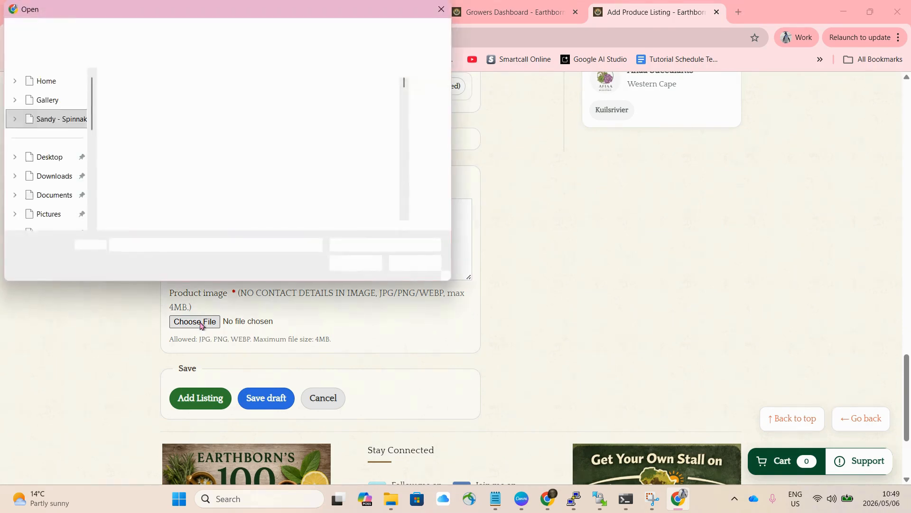
pyautogui.click(357, 133)
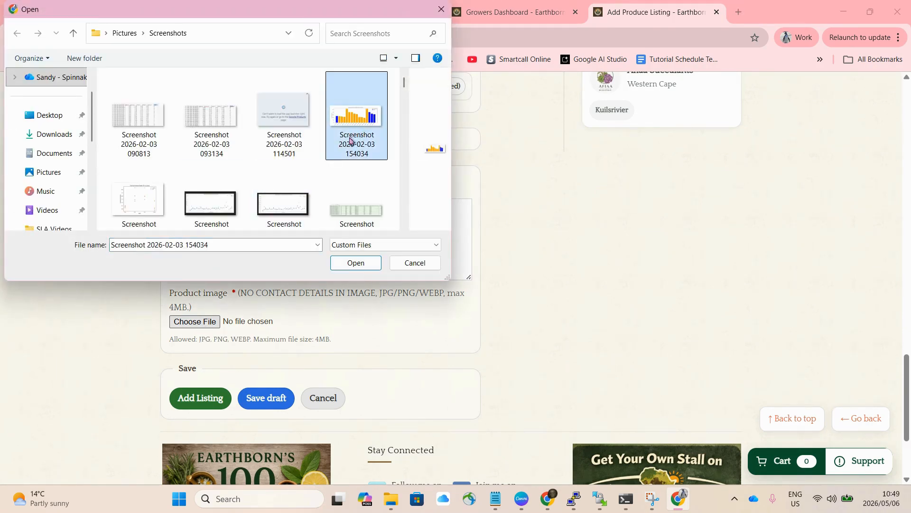
pyautogui.click(356, 264)
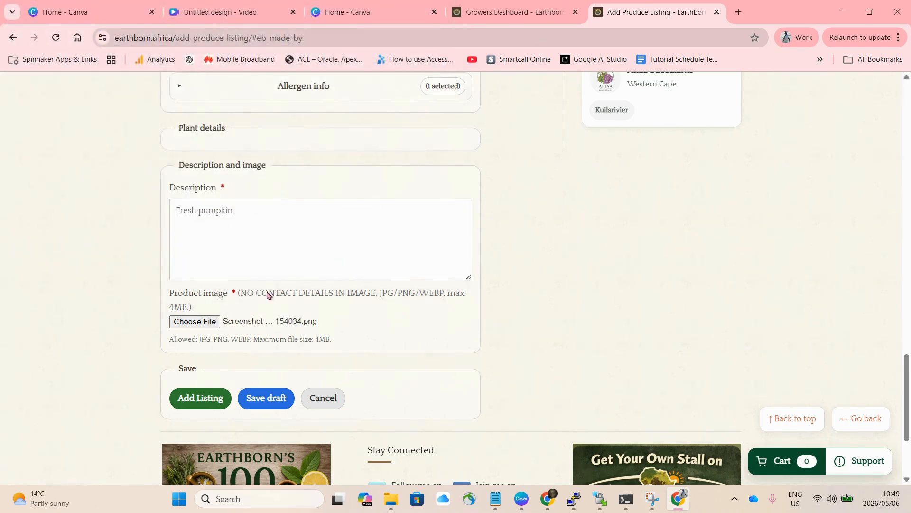
pyautogui.click(206, 400)
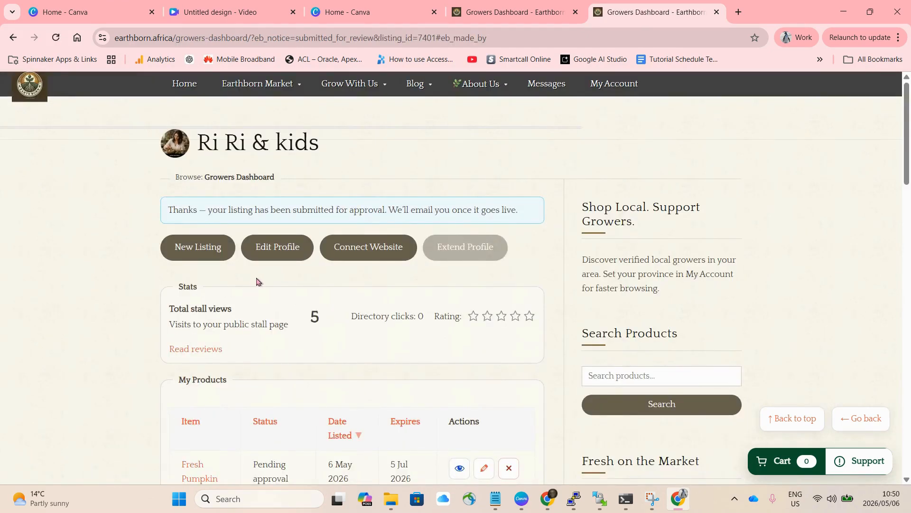
# - Check the My Products list, view the Fresh Pumpkin listing's statistics and return to the growers dashboard
pyautogui.scroll(-2, 249, 332)
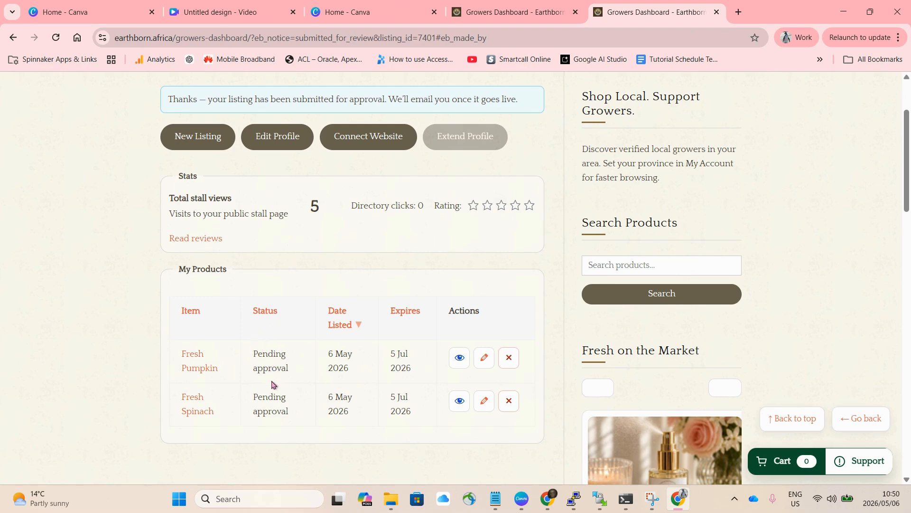
pyautogui.scroll(1, 268, 370)
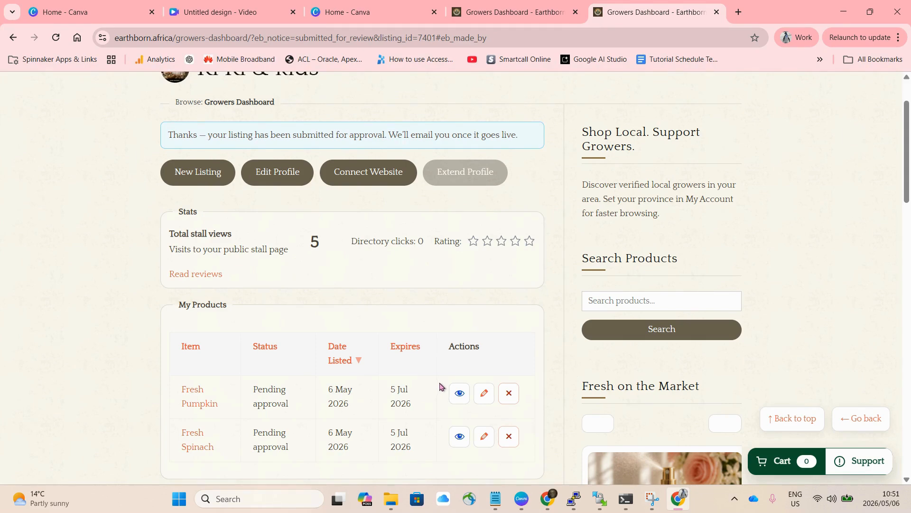
pyautogui.click(186, 394)
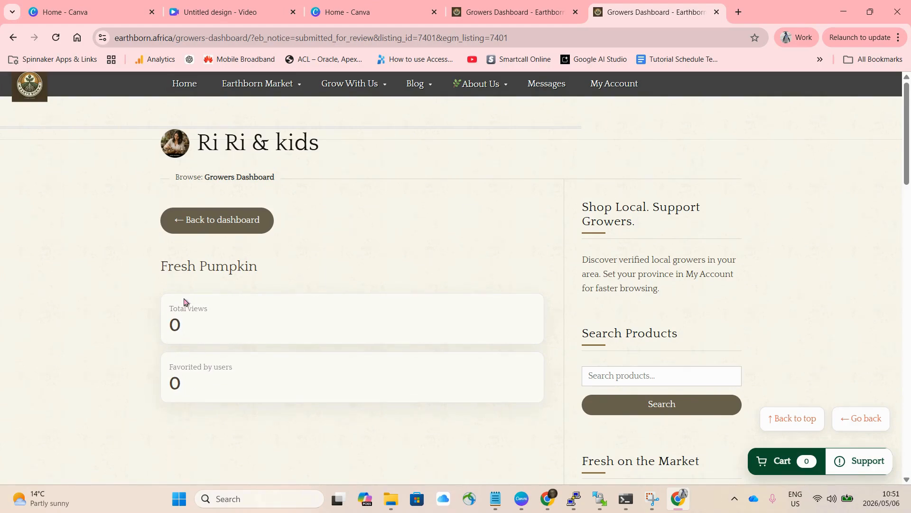
pyautogui.click(211, 221)
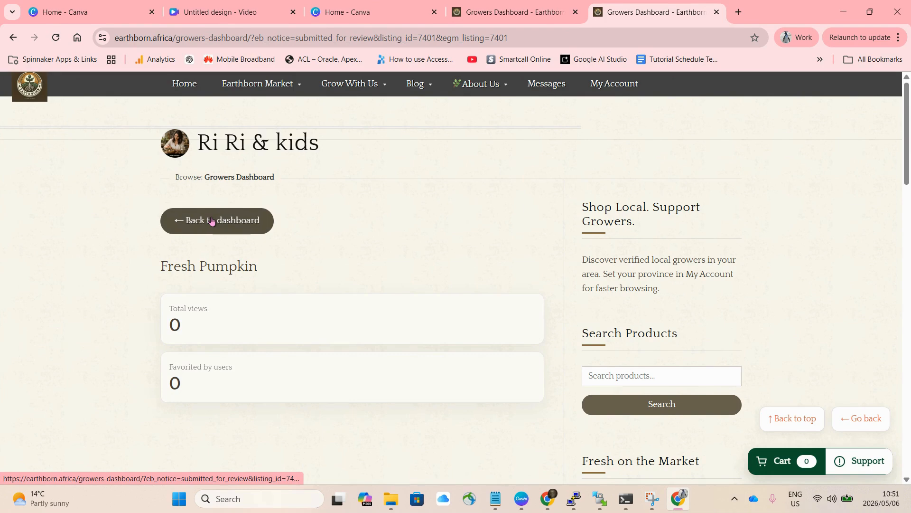
# - Preview the Fresh Pumpkin listing's public page, review its product details and go back to the dashboard
pyautogui.scroll(-1, 265, 364)
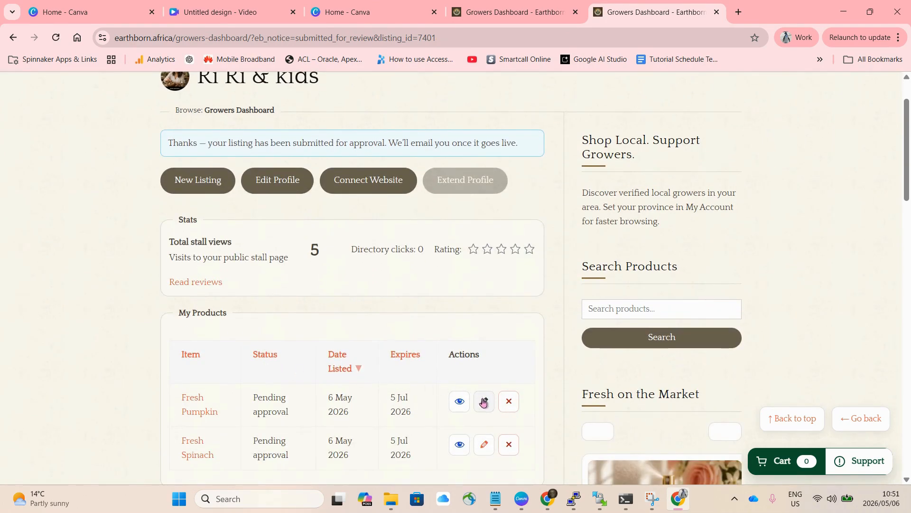
pyautogui.click(459, 405)
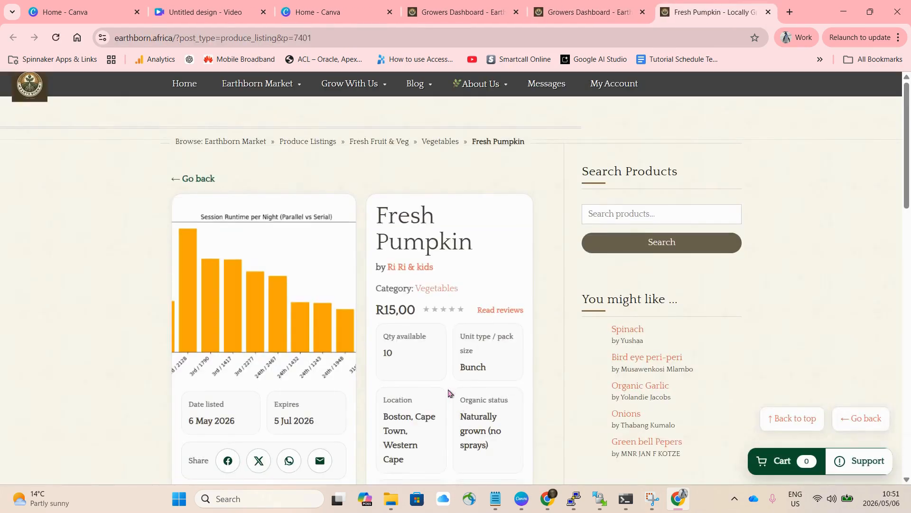
pyautogui.scroll(-4, 312, 258)
pyautogui.scroll(-7, 311, 259)
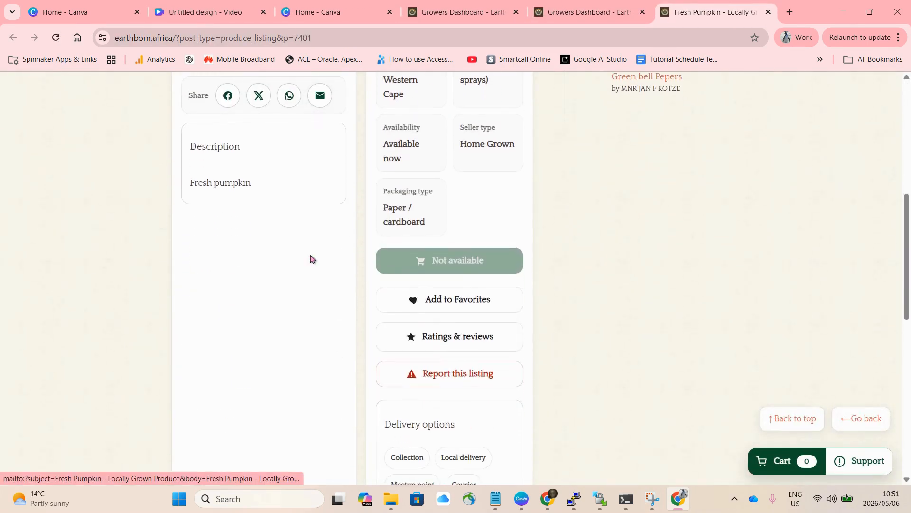
pyautogui.scroll(10, 311, 258)
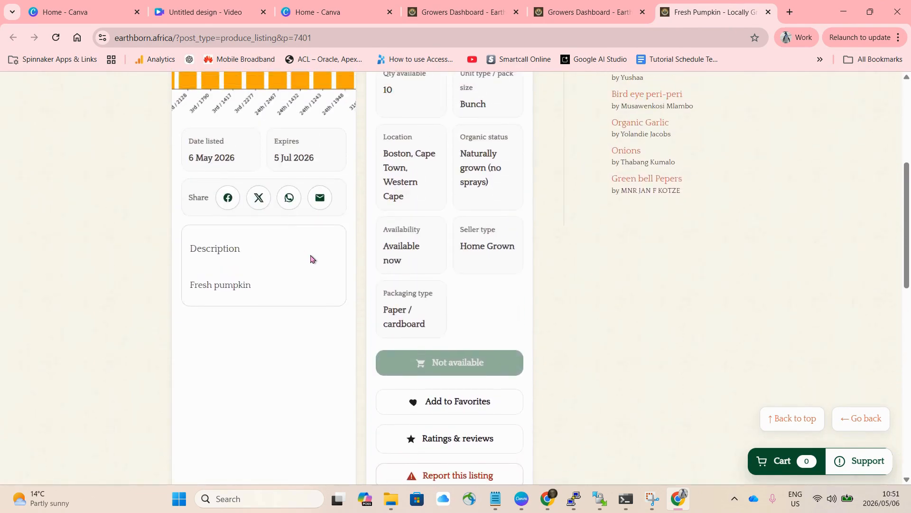
pyautogui.scroll(1, 311, 258)
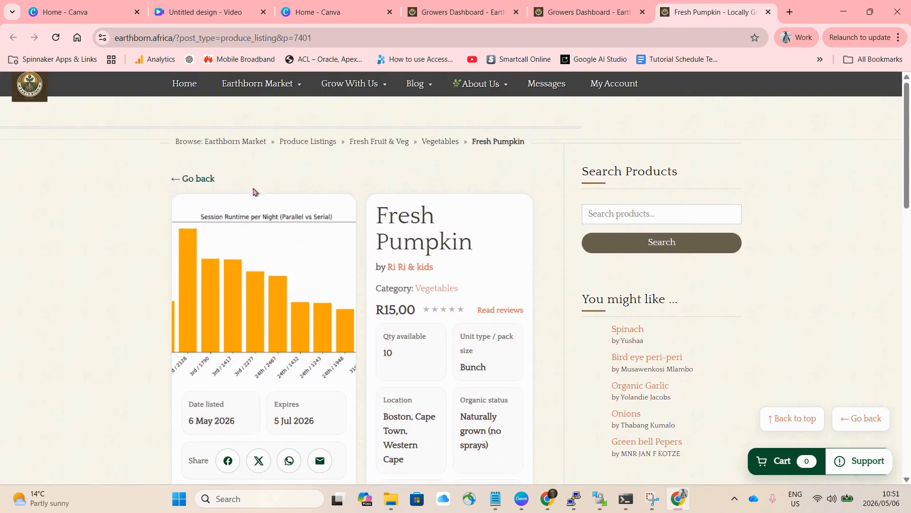
pyautogui.click(194, 179)
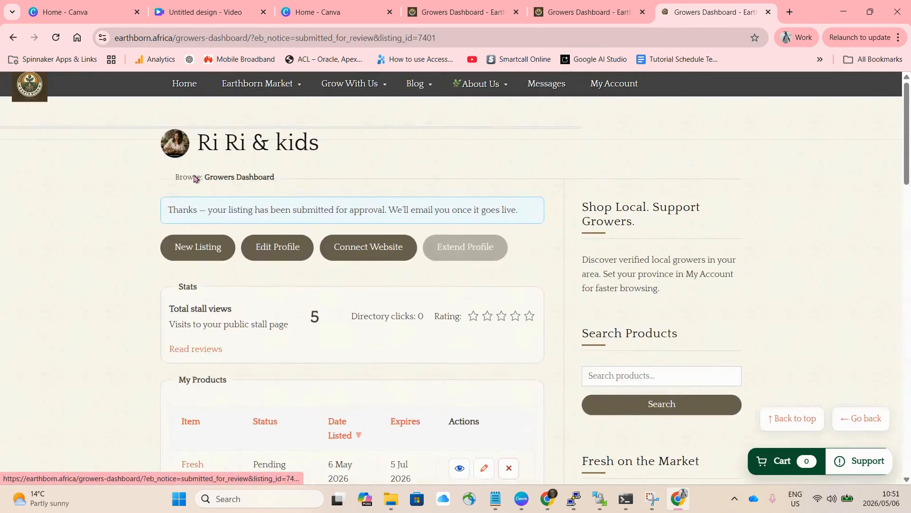
# - Open the Fresh Pumpkin listing for editing, review its form and cancel back to the My Products list
pyautogui.scroll(-2, 257, 275)
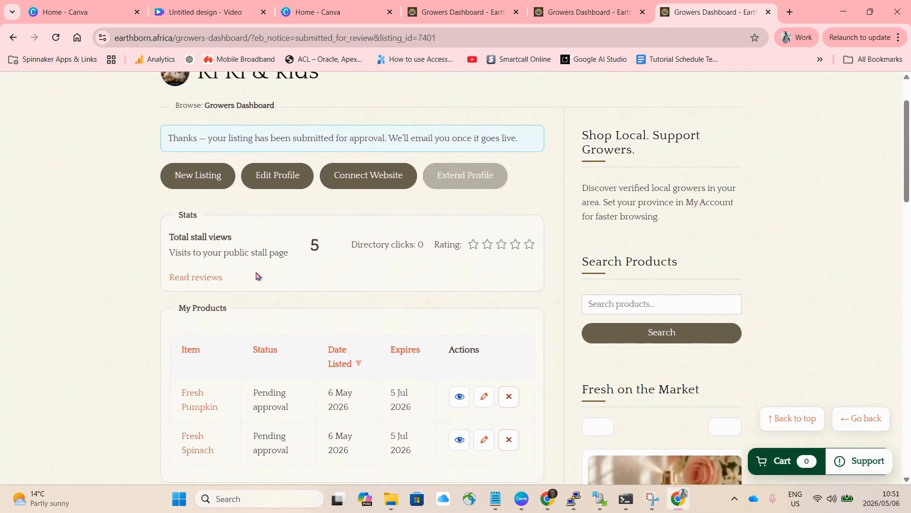
pyautogui.click(484, 401)
pyautogui.scroll(-5, 305, 271)
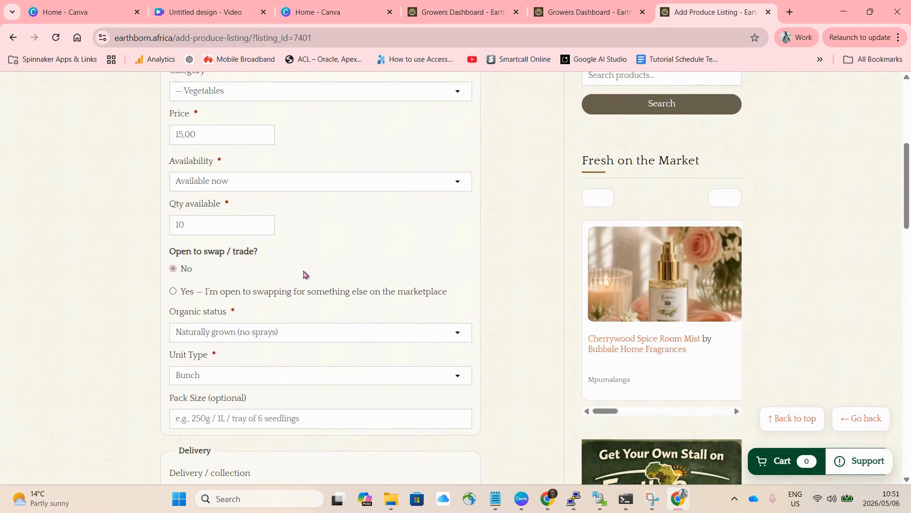
pyautogui.scroll(-12, 304, 274)
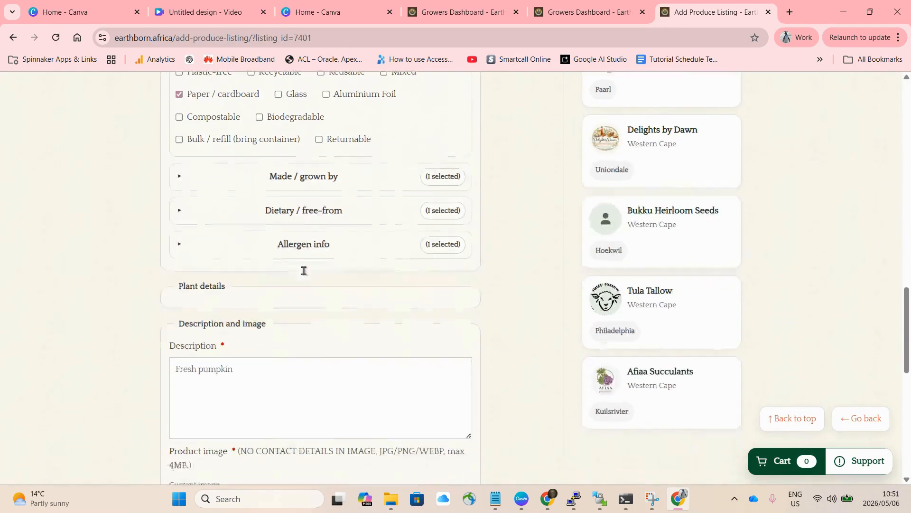
pyautogui.scroll(-10, 304, 270)
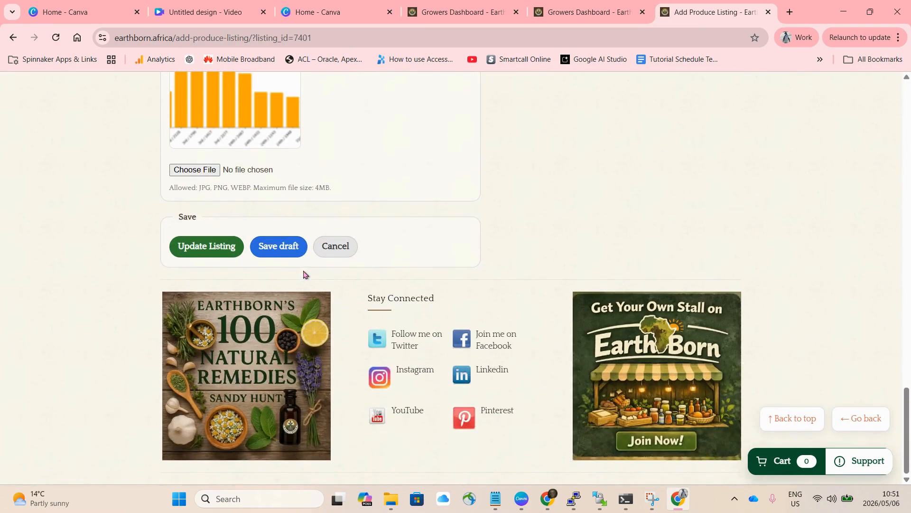
pyautogui.click(336, 246)
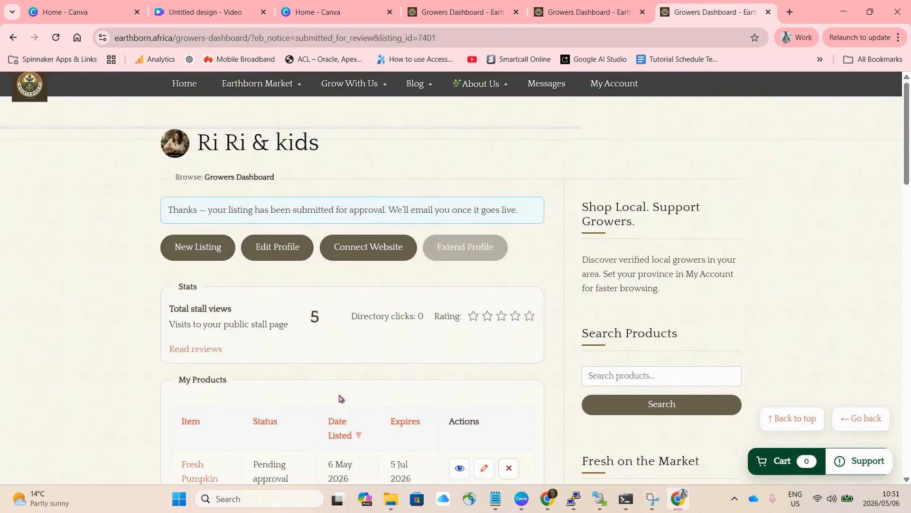
pyautogui.scroll(-1, 350, 393)
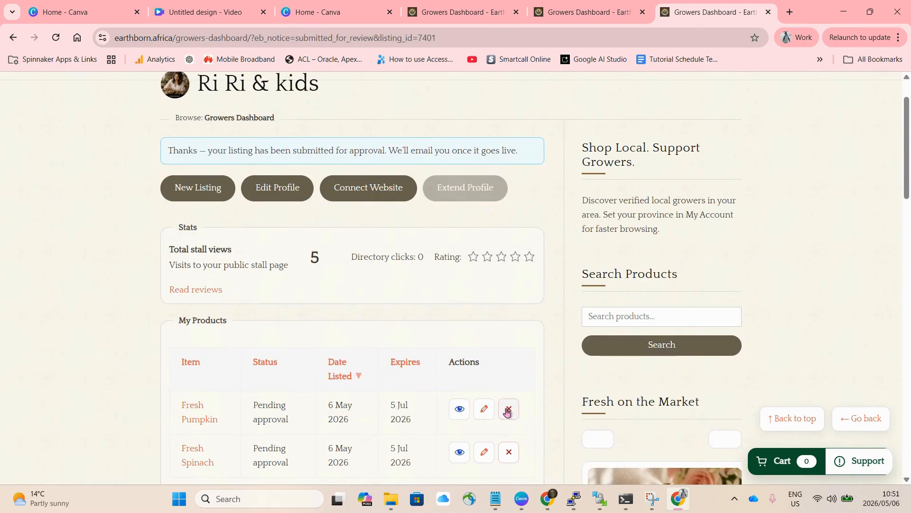